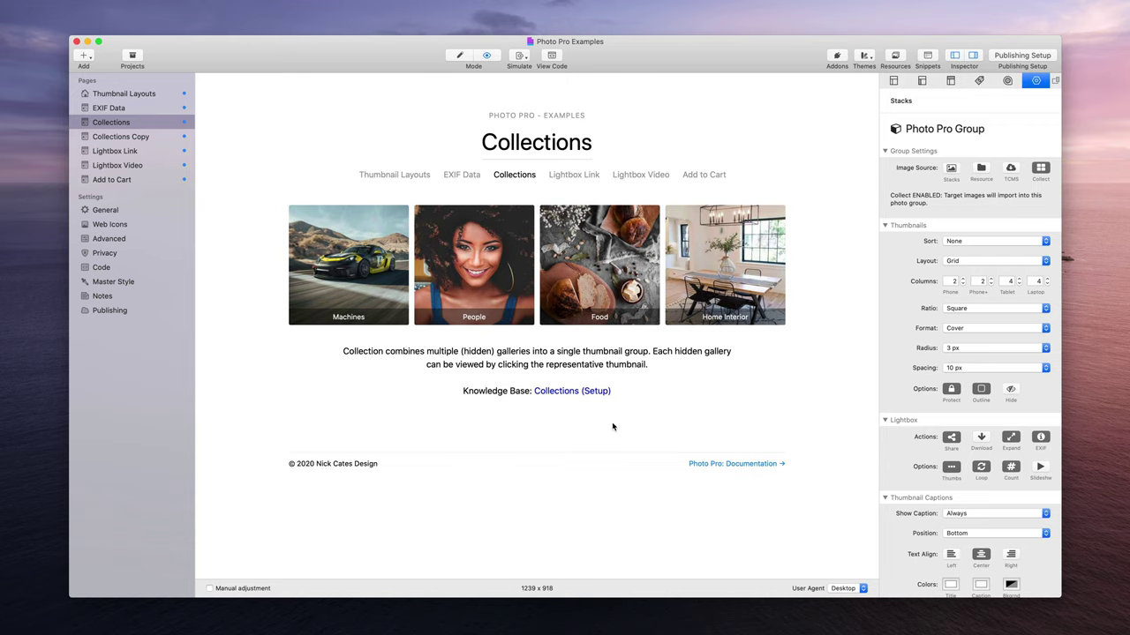
- Browse the Machines car gallery in the lightbox through four photos, then close it
click(380, 274)
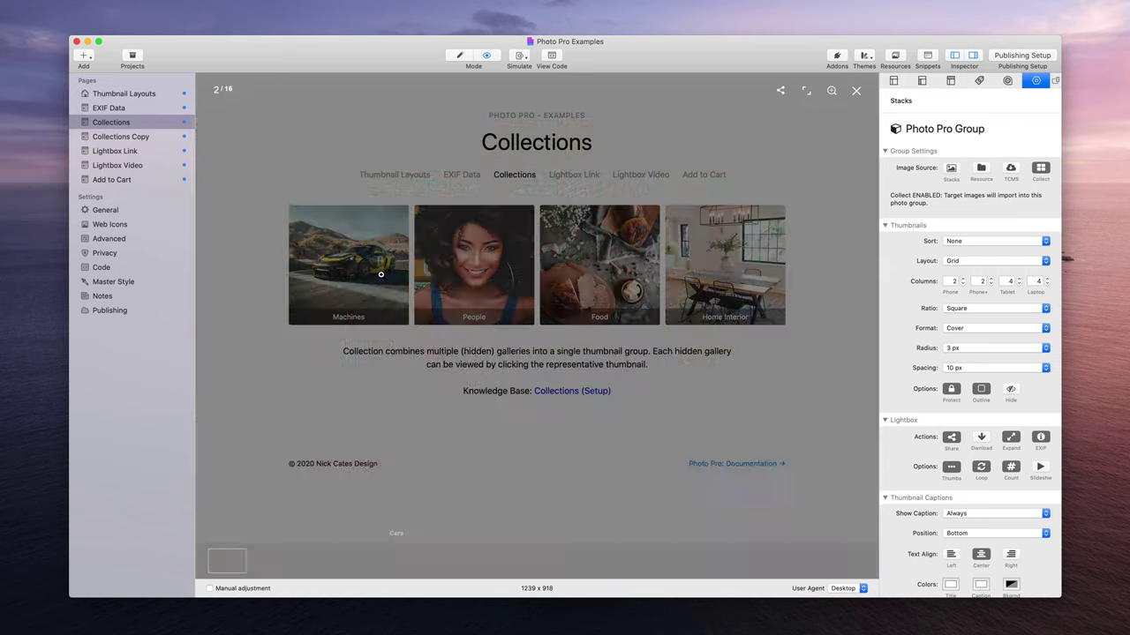
click(839, 311)
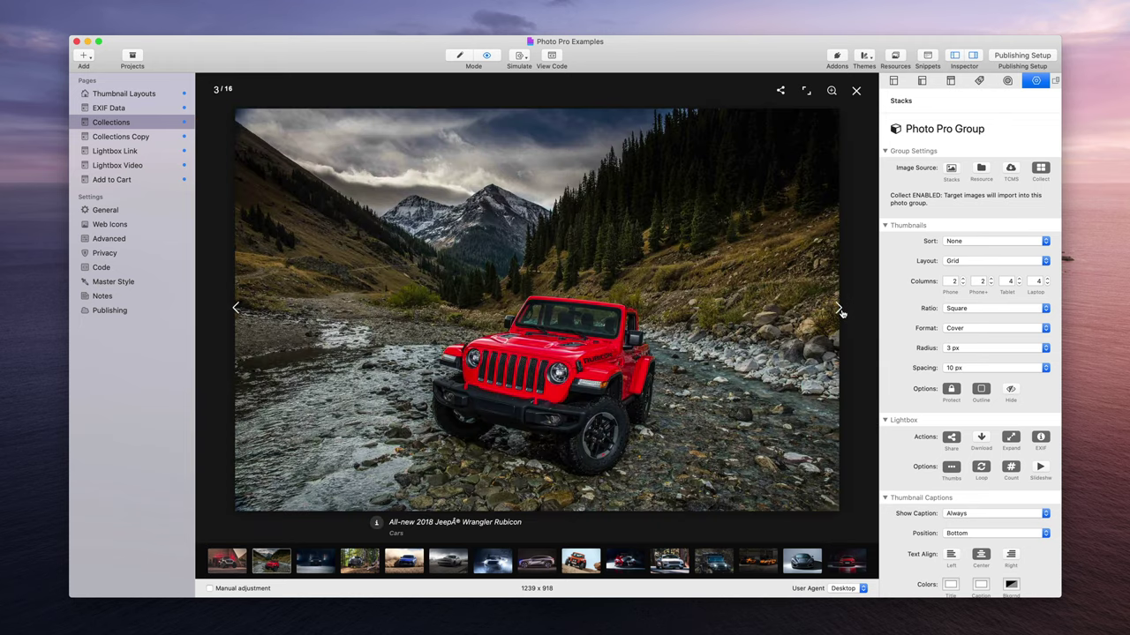
click(840, 311)
click(840, 311)
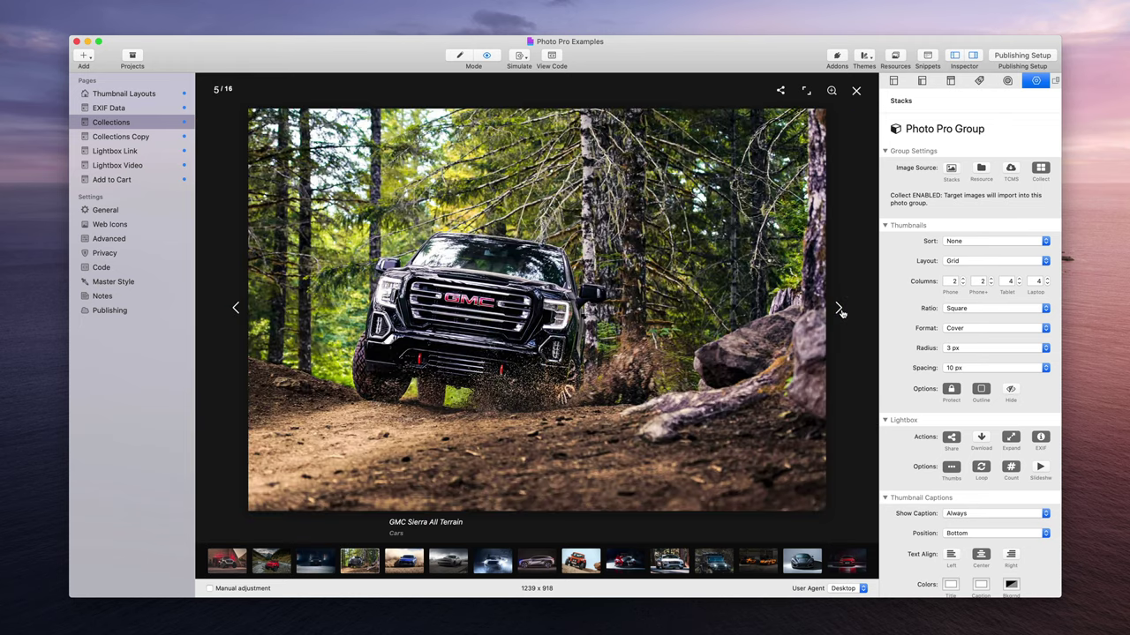
click(841, 312)
click(856, 90)
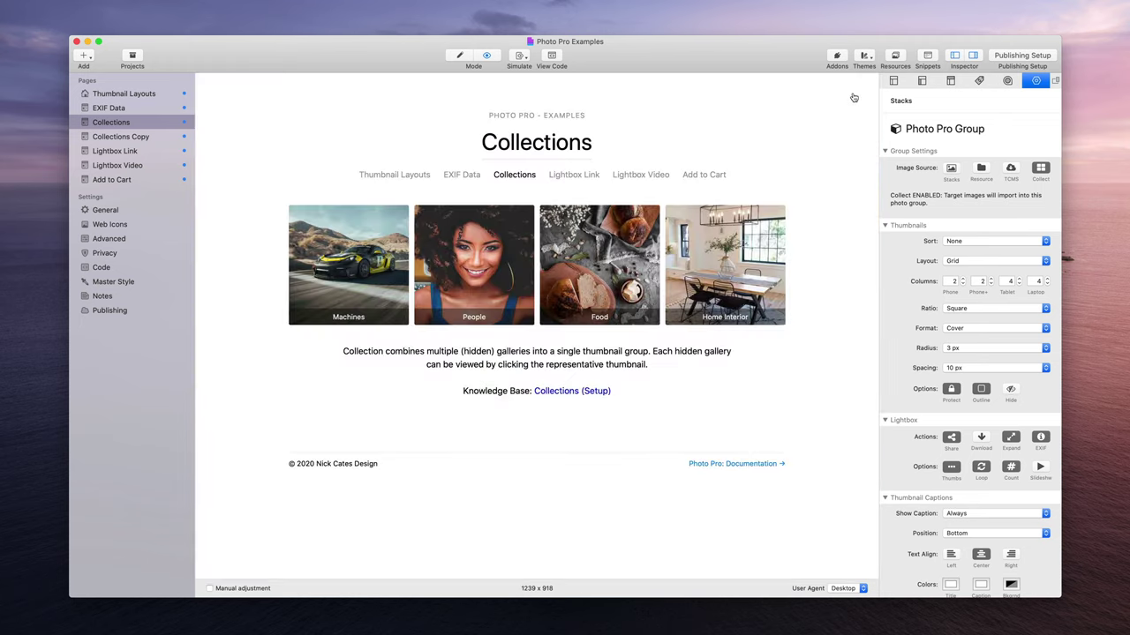
- Browse the People gallery photos in the lightbox, then close it
click(527, 259)
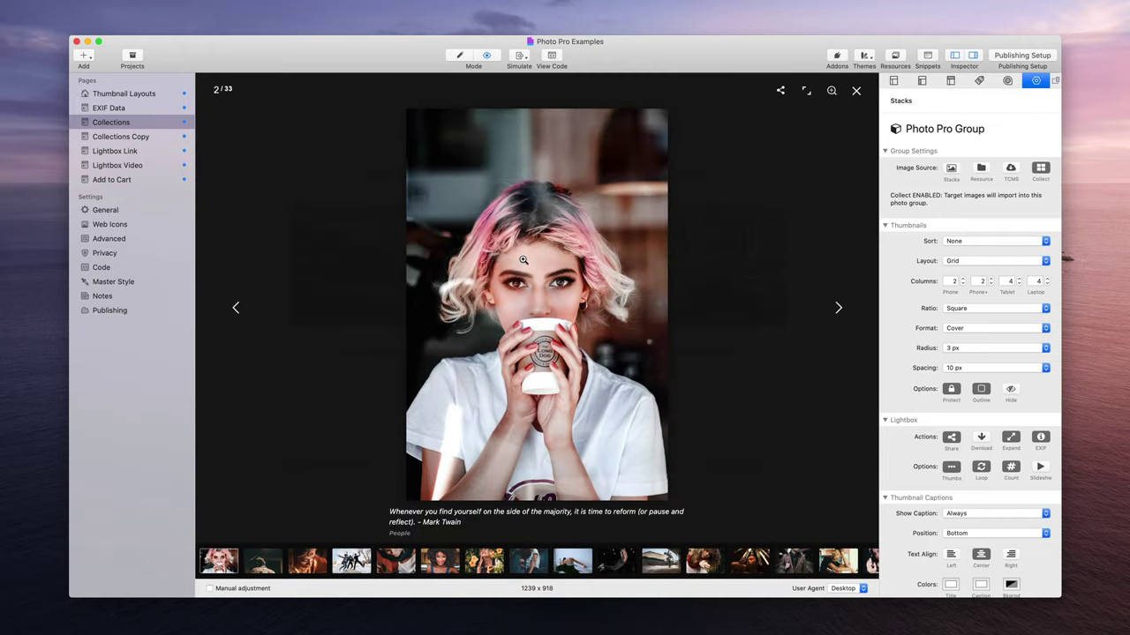
click(837, 309)
click(838, 308)
click(838, 309)
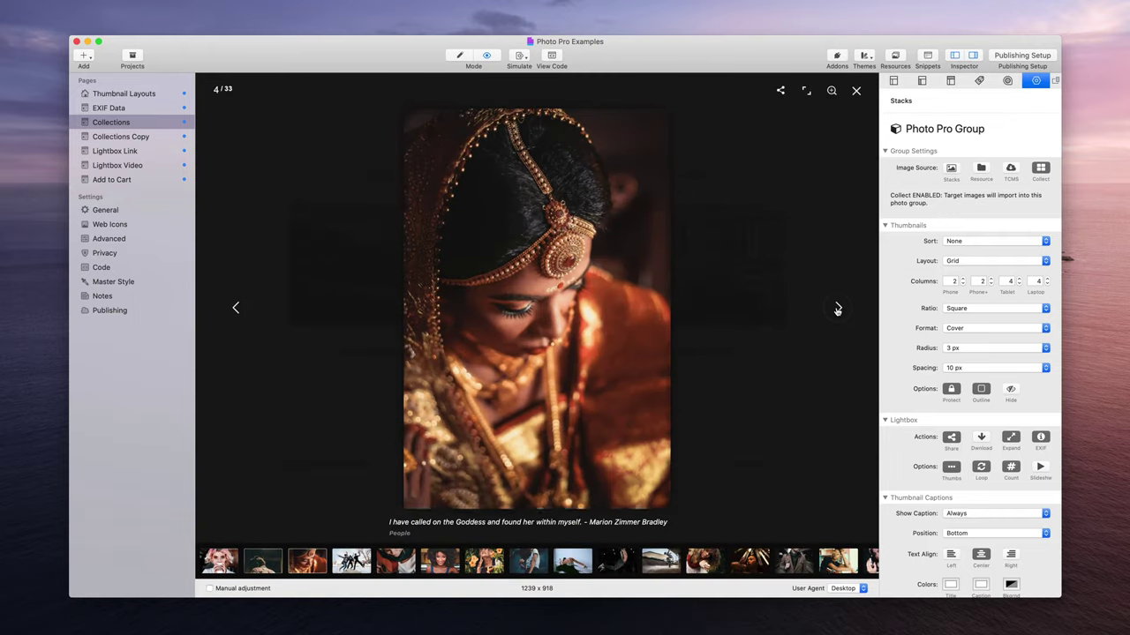
click(837, 309)
click(837, 309)
click(837, 309)
click(837, 309)
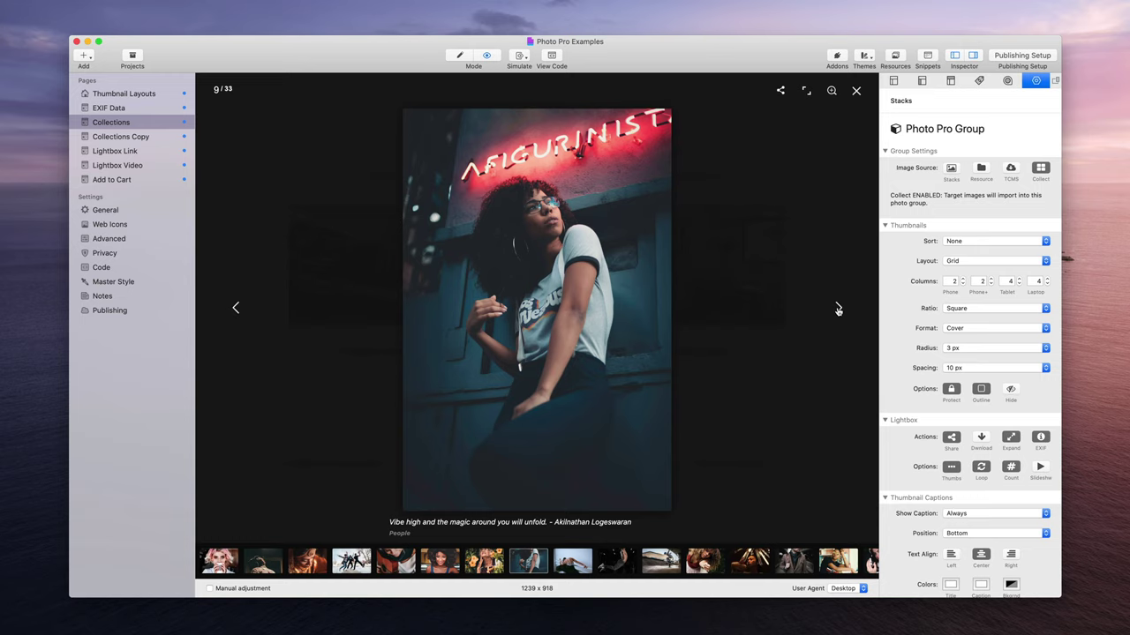
click(856, 90)
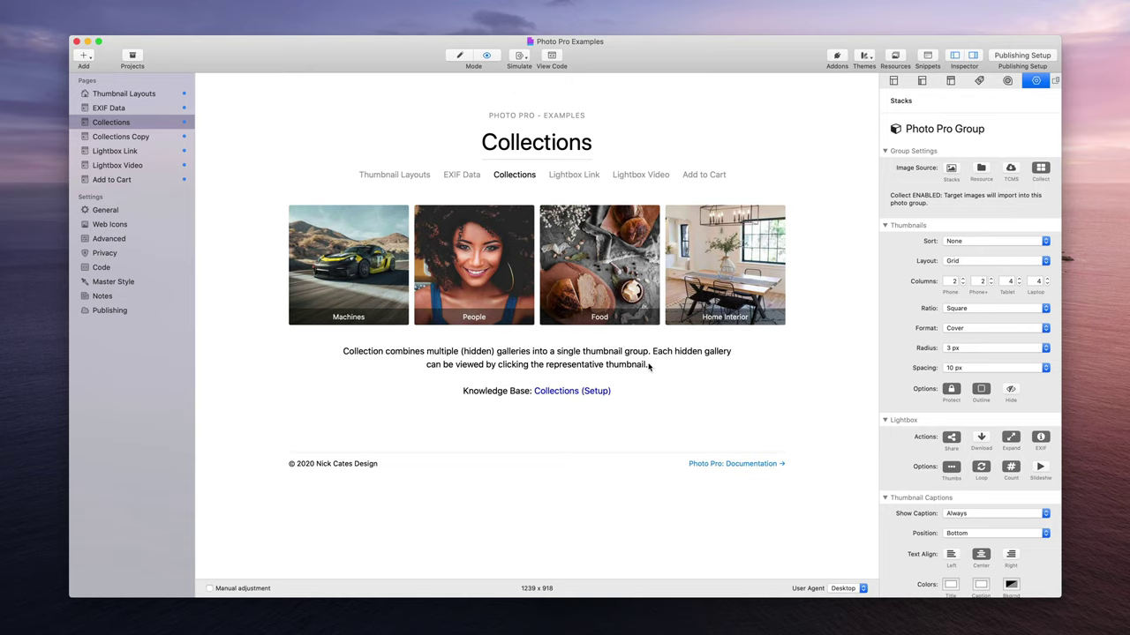
- Show the Collections Copy page and scroll through its expanded car, people, food and interior grids
click(170, 139)
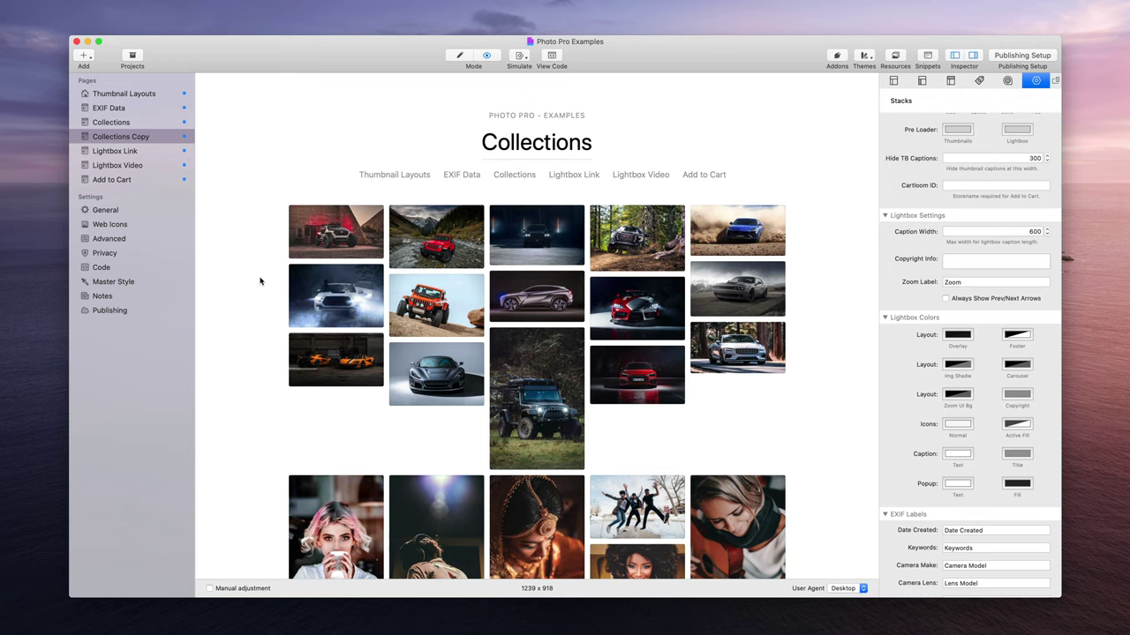
scroll(260, 281, down, 2)
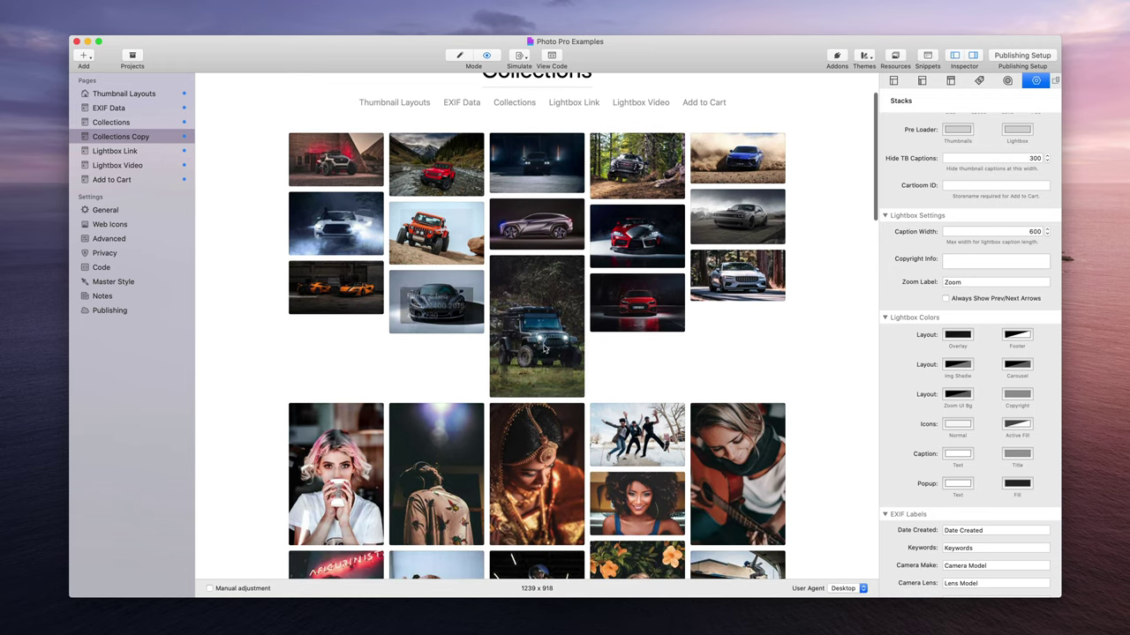
scroll(261, 281, down, 5)
scroll(544, 345, down, 15)
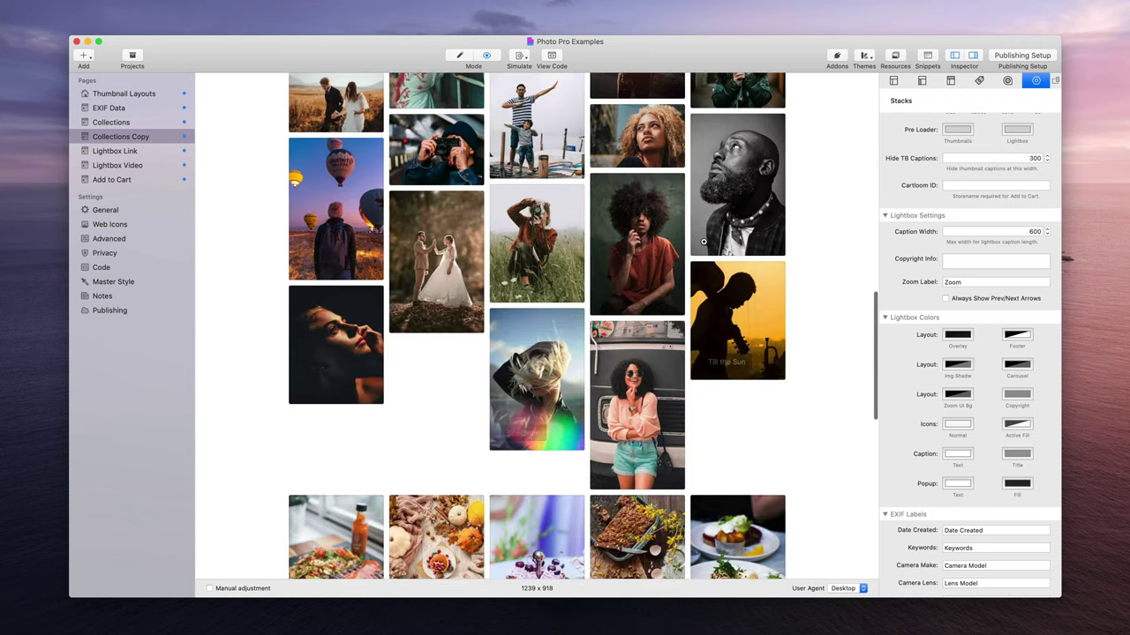
scroll(510, 325, up, 8)
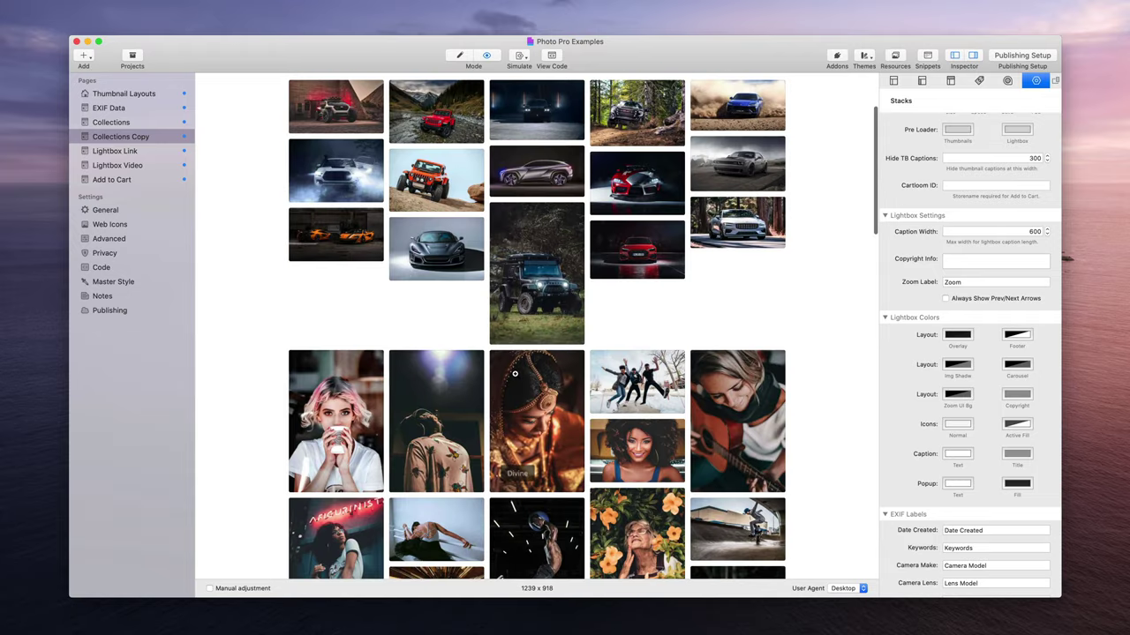
scroll(515, 375, down, 15)
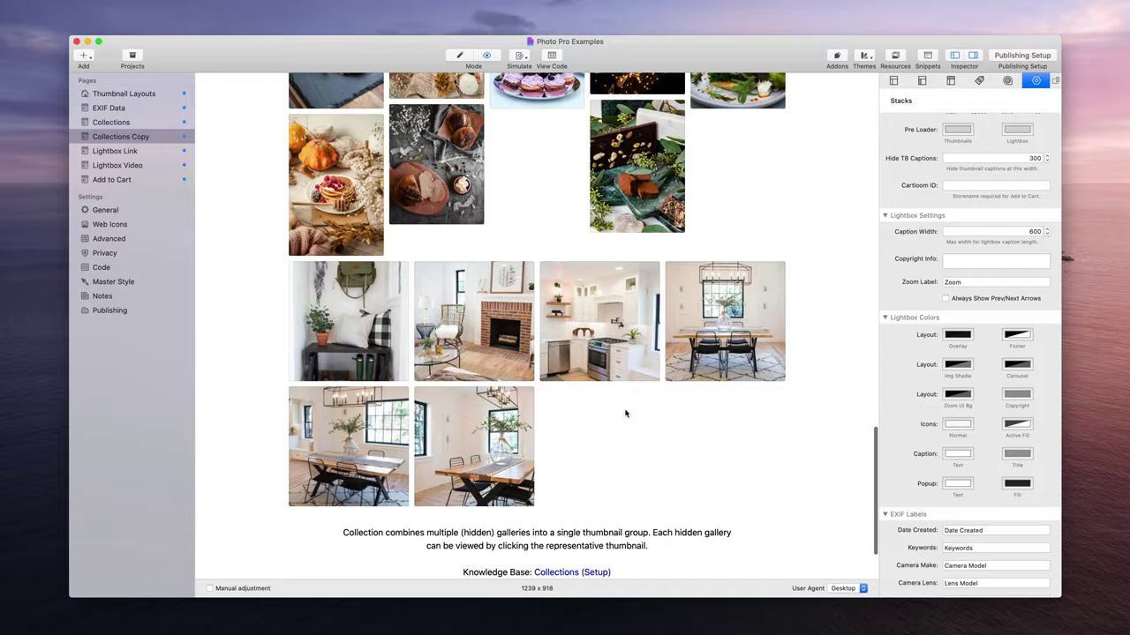
scroll(623, 411, up, 15)
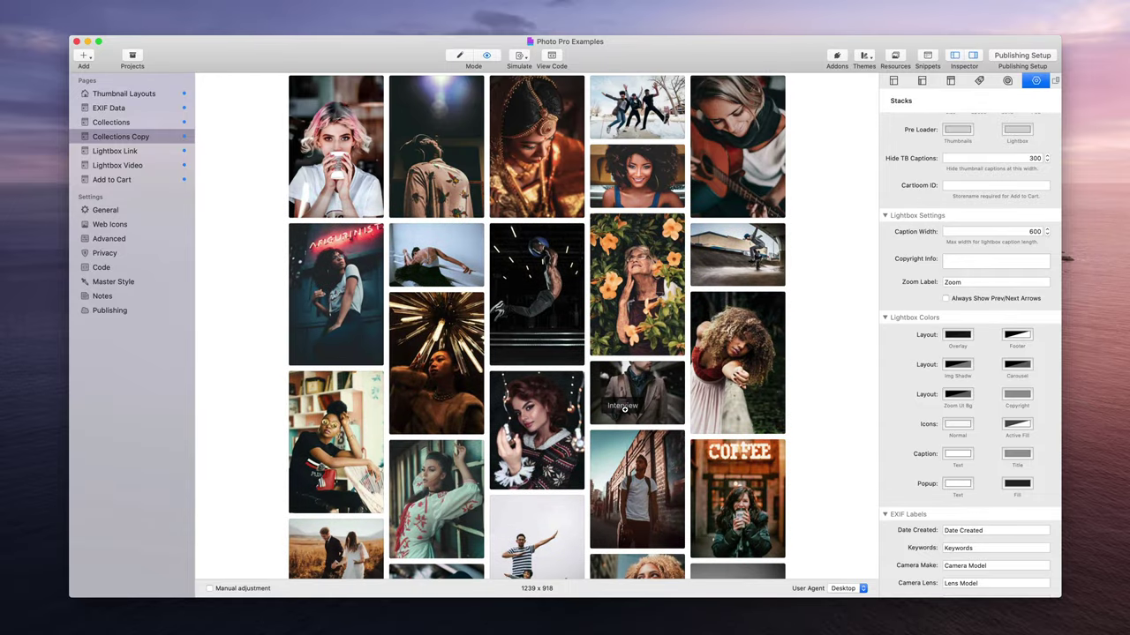
scroll(623, 408, up, 5)
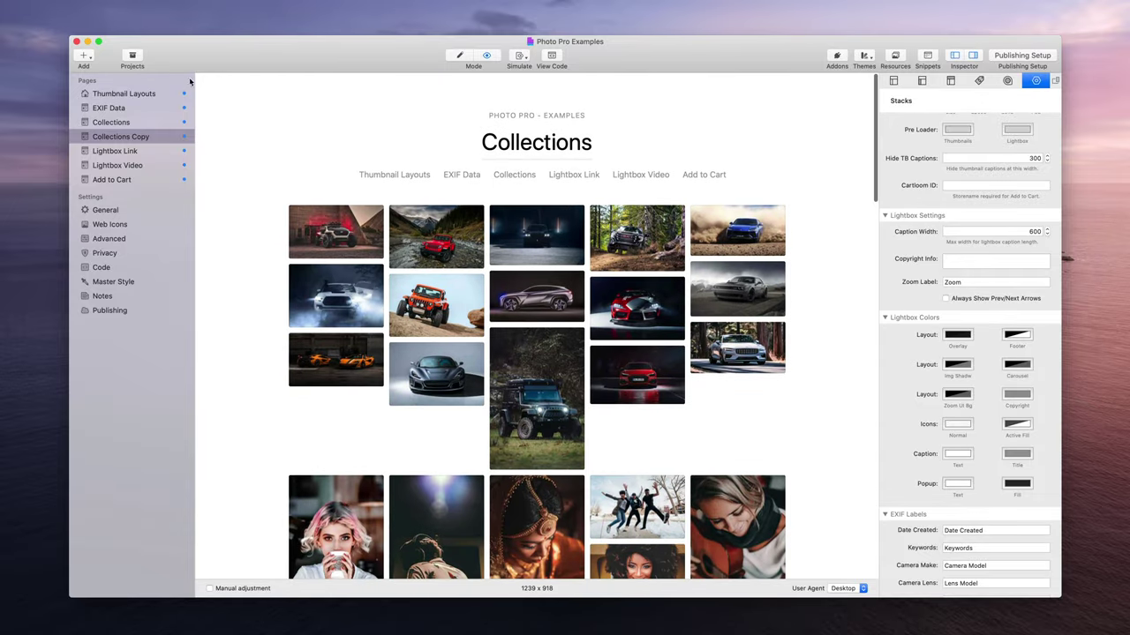
click(144, 122)
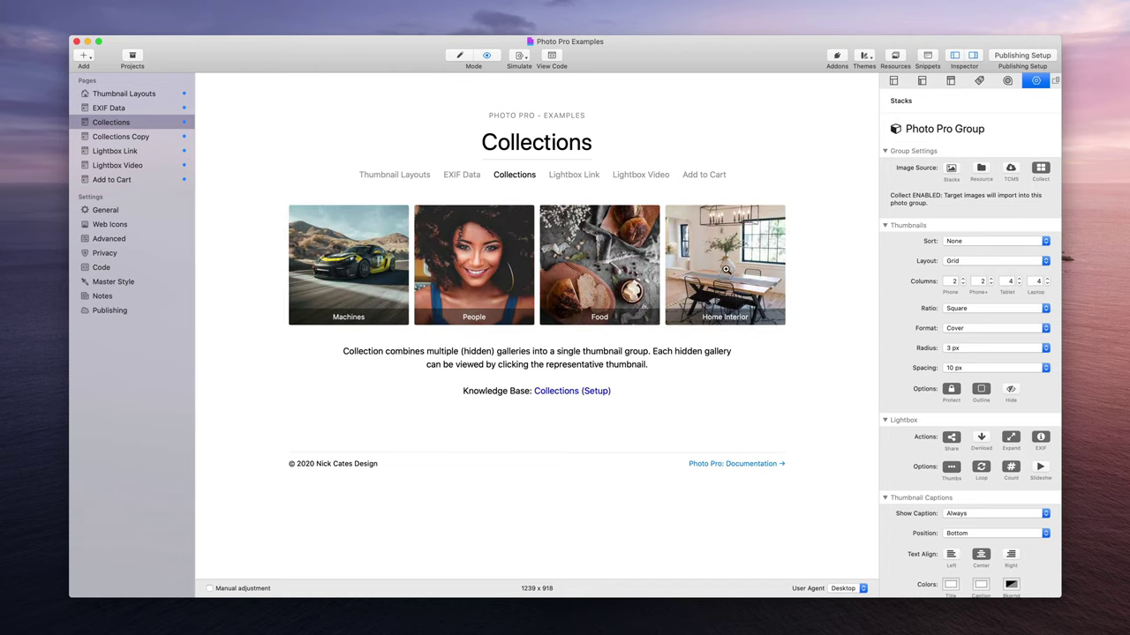
click(147, 140)
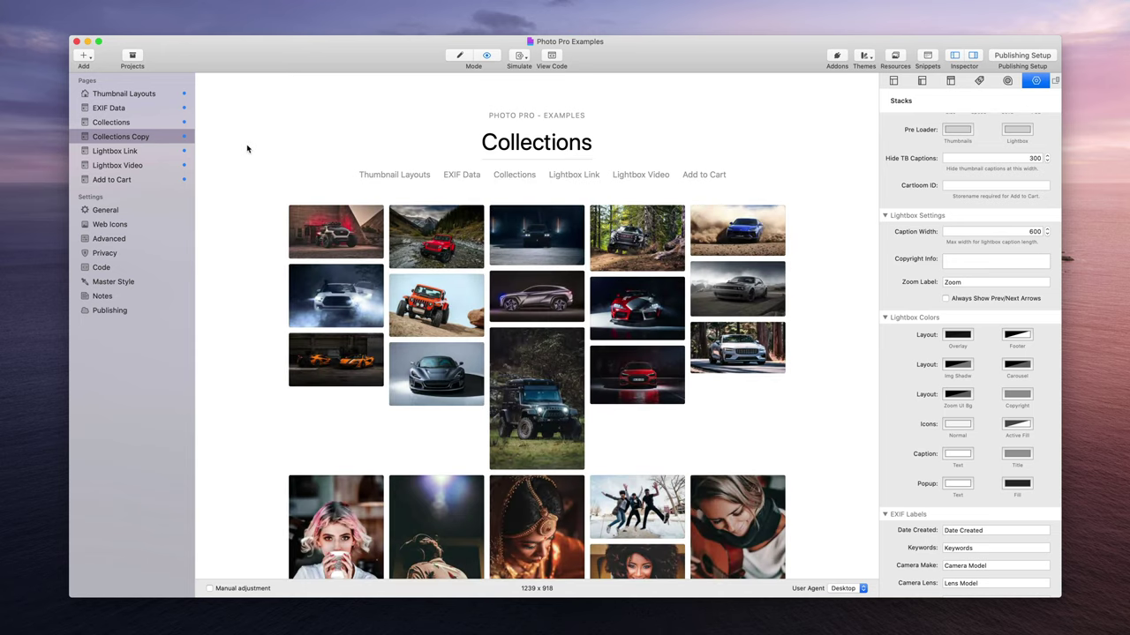
- Switch Collections Copy to editing and inspect the Cars and Interior photo groups
key(super+shift+e)
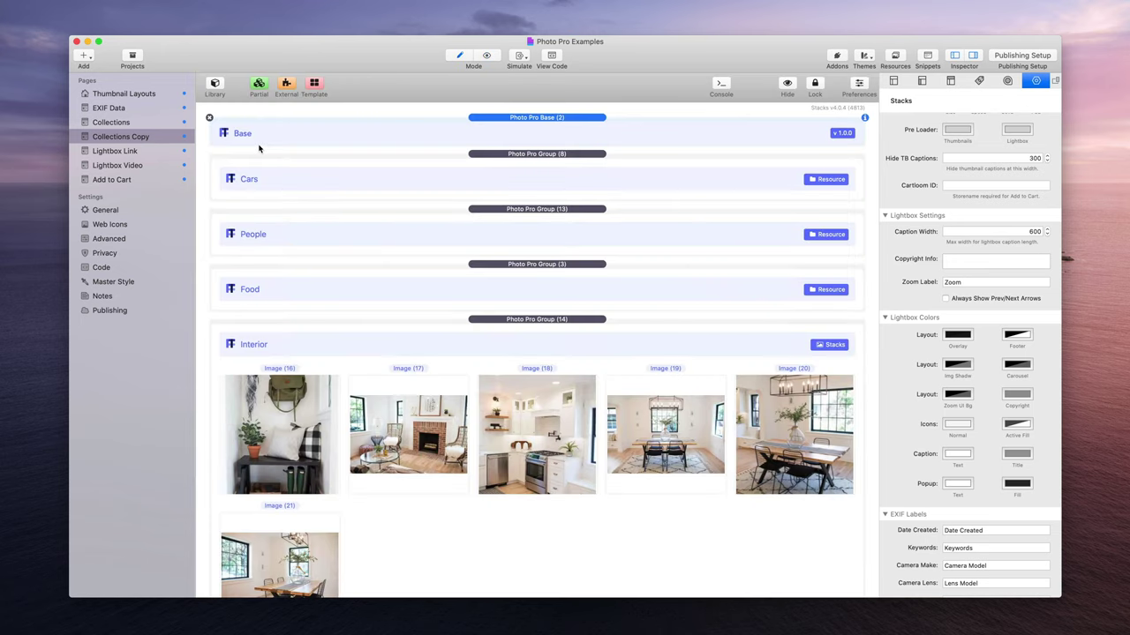
click(291, 185)
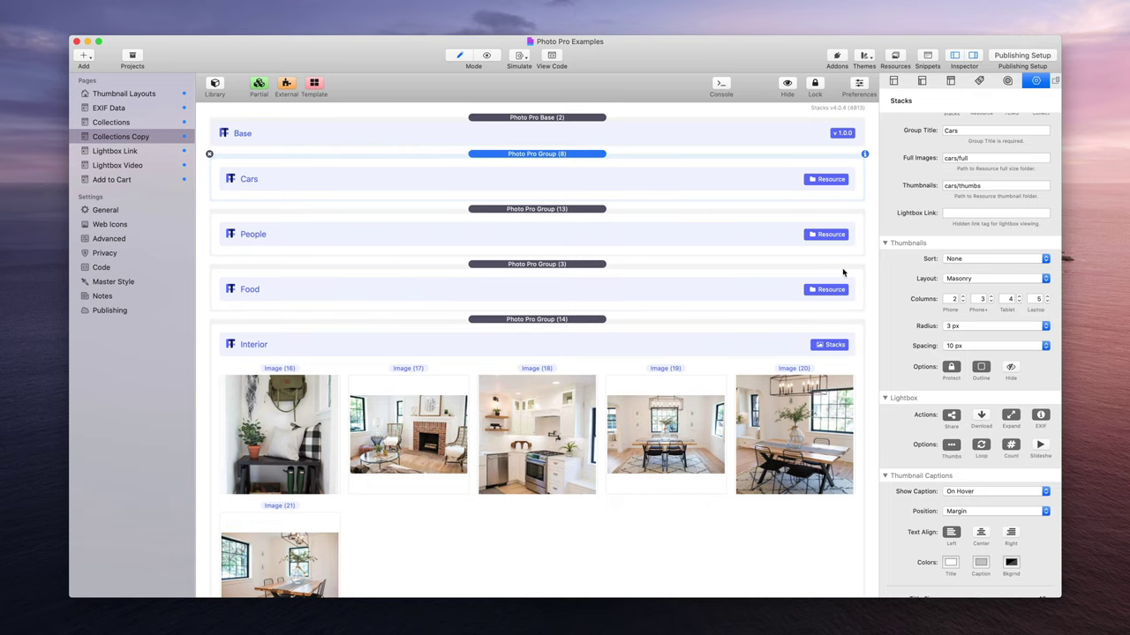
scroll(830, 306, down, 3)
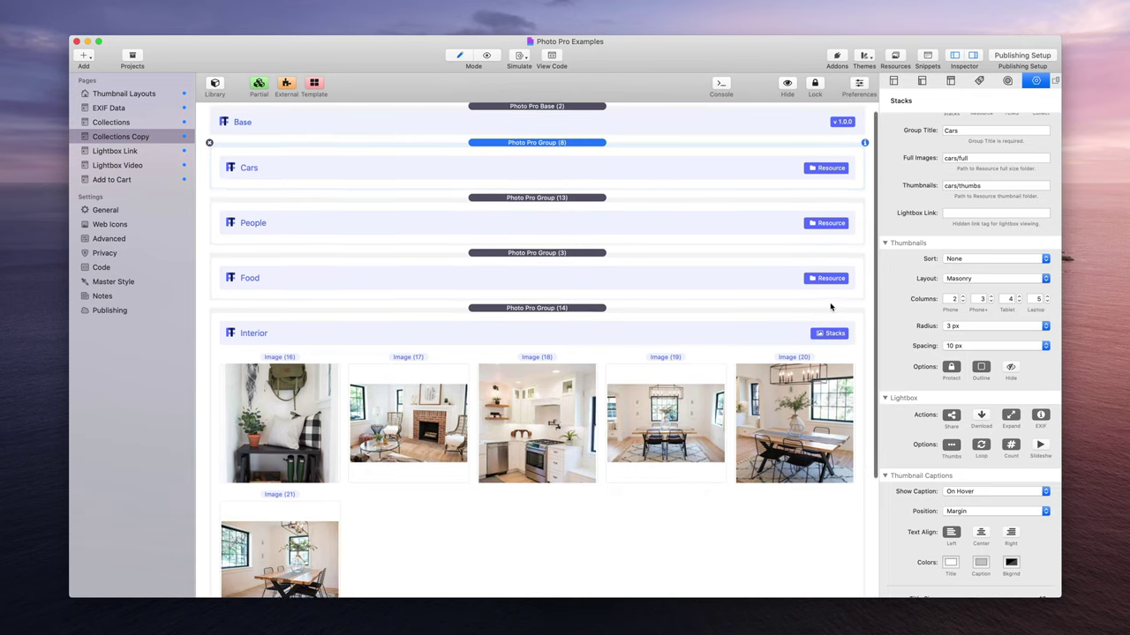
scroll(829, 306, down, 2)
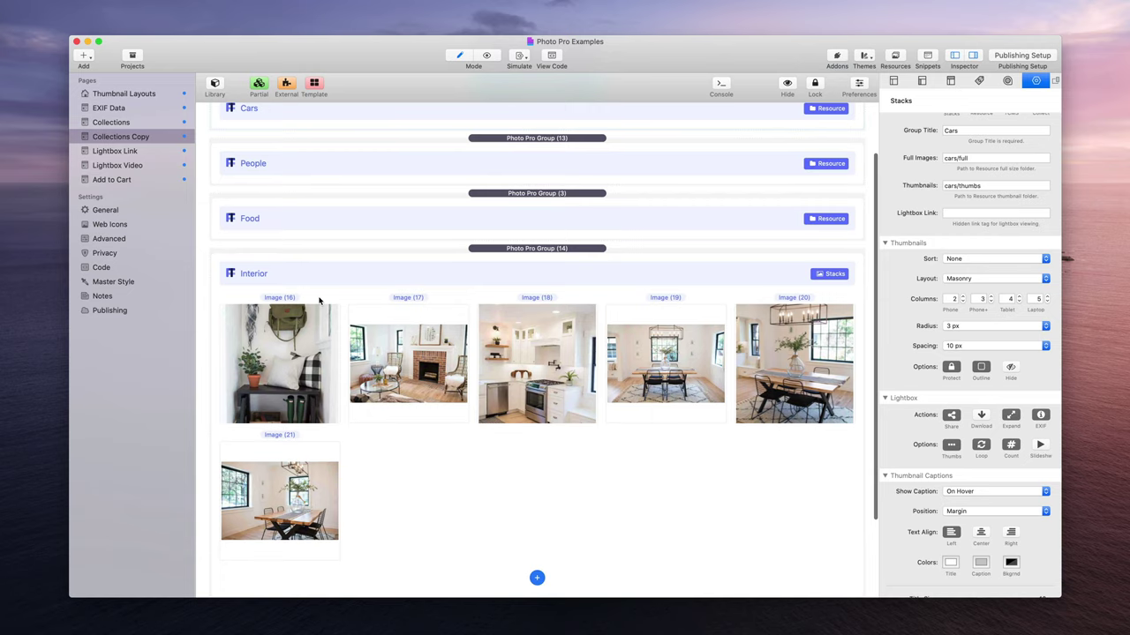
click(356, 274)
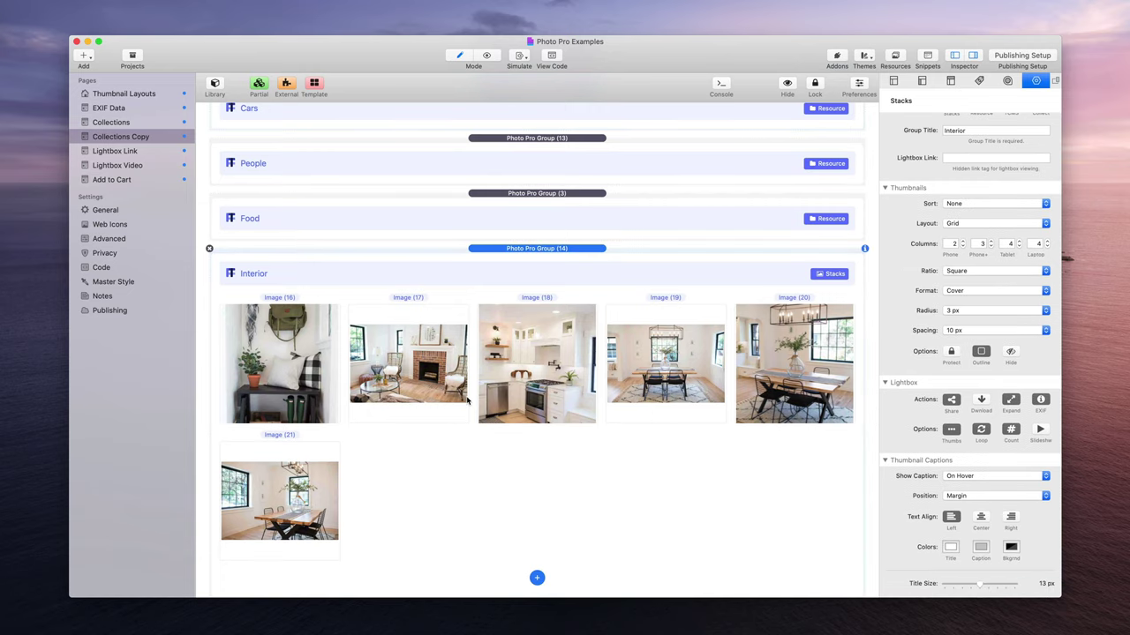
scroll(468, 399, up, 4)
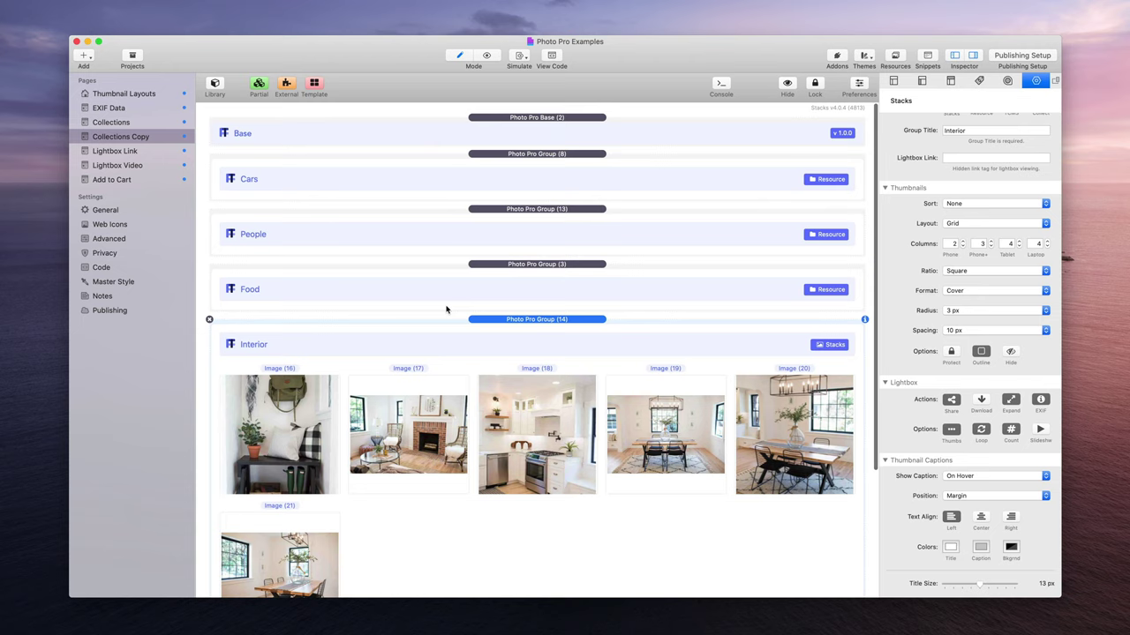
click(466, 177)
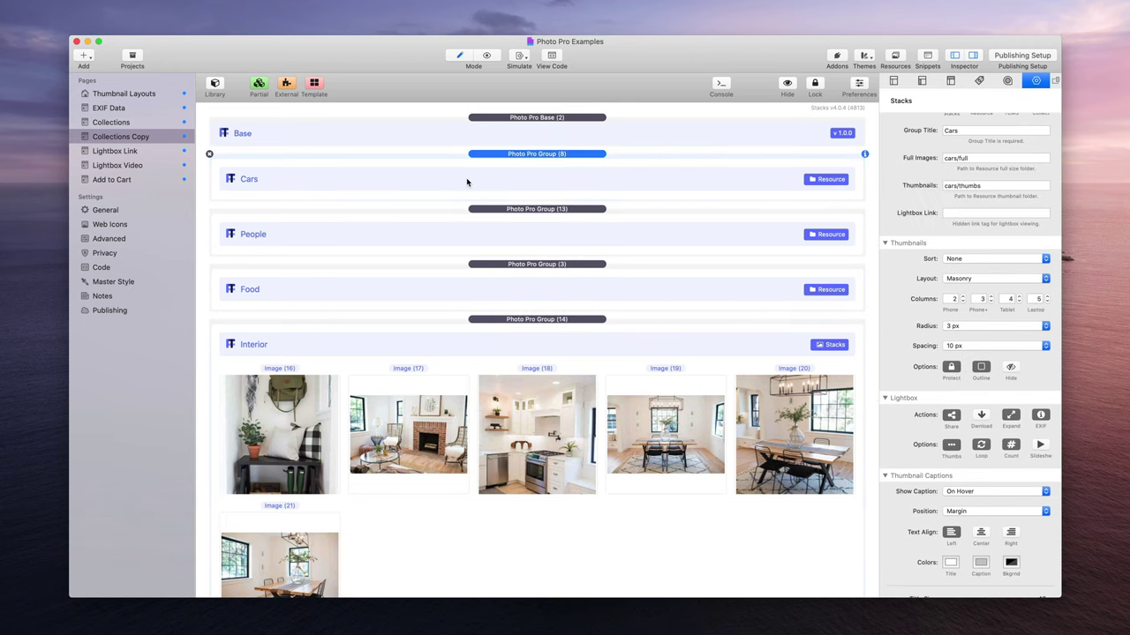
- Preview the page briefly again, then return to Edit mode
key(super+r)
scroll(529, 407, down, 10)
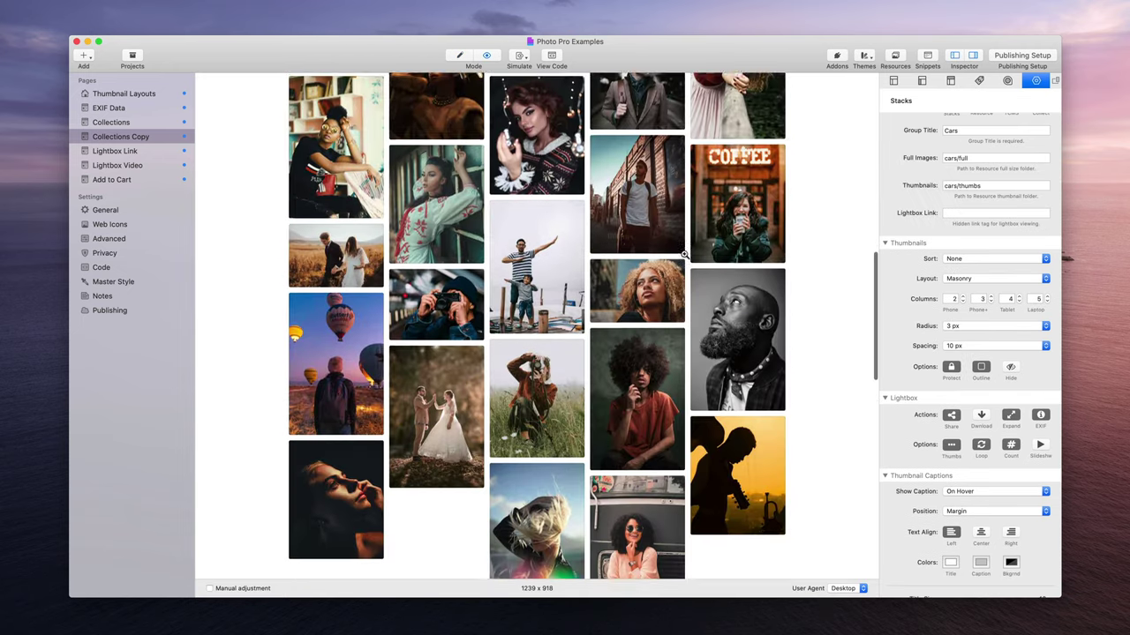
scroll(529, 407, down, 5)
scroll(512, 406, up, 15)
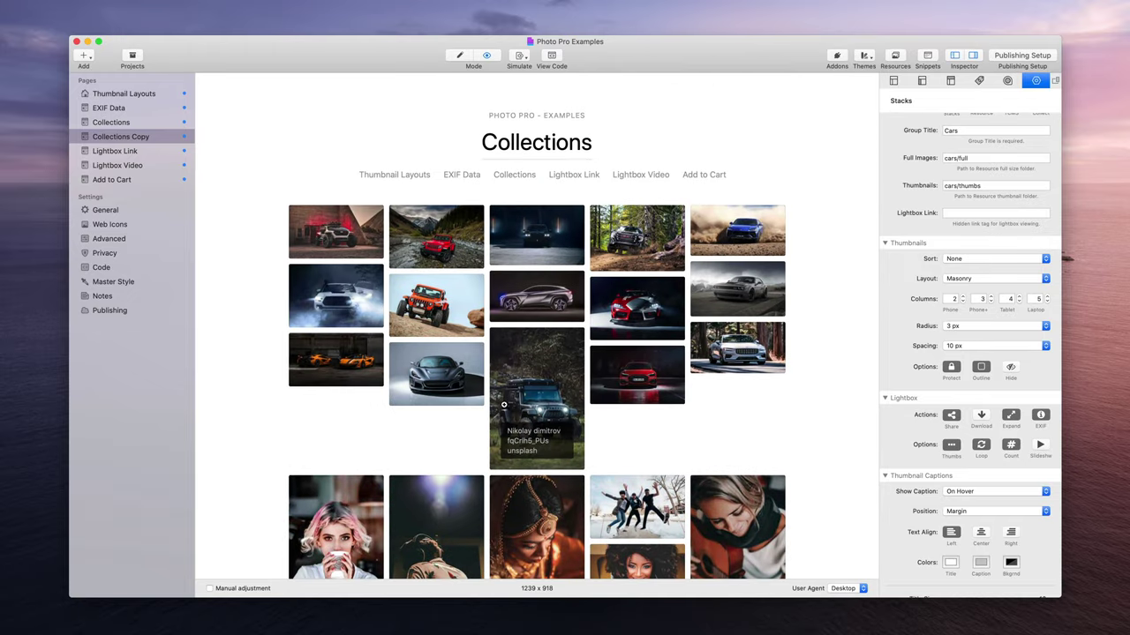
key(super+e)
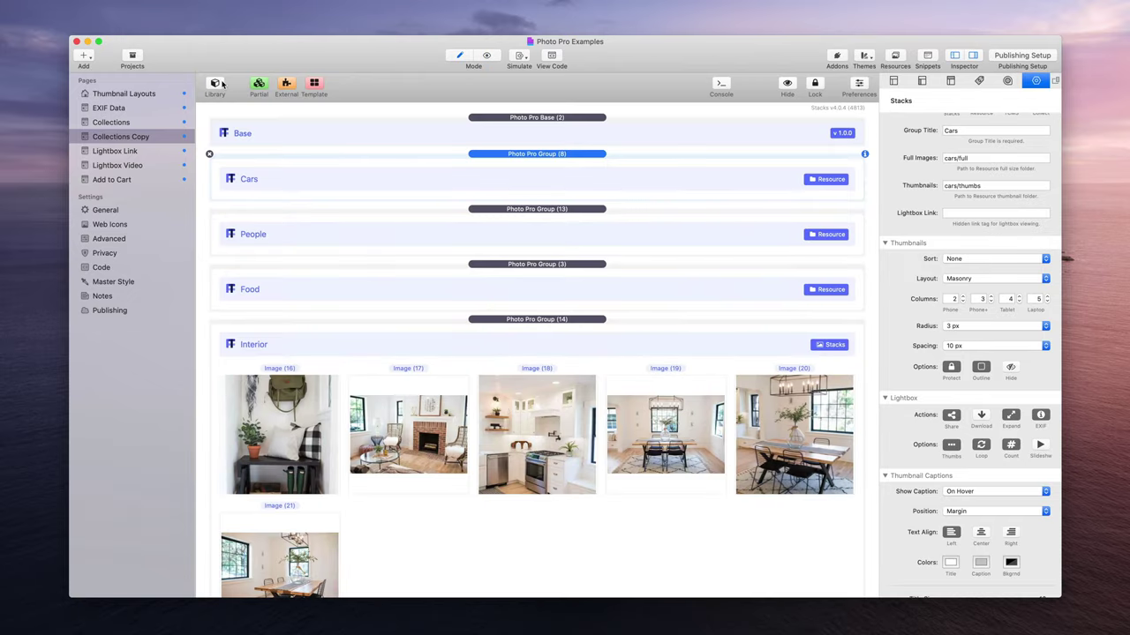
- Search the Stacks Library for 'photo' and drag a Photo Pro Group above Cars
click(219, 83)
click(289, 88)
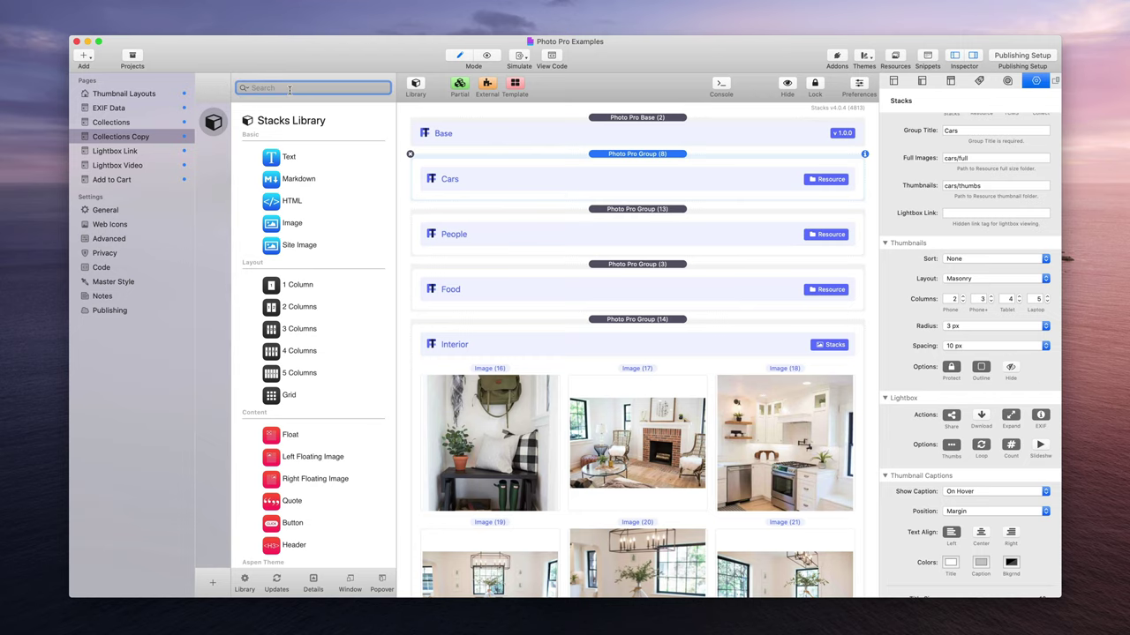
text(photo)
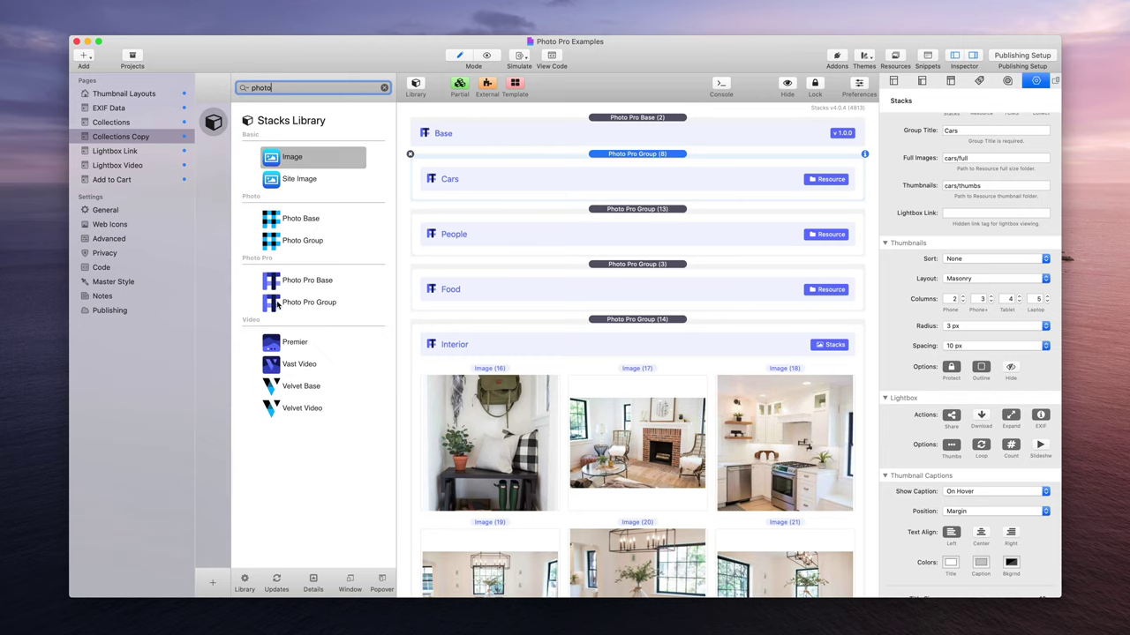
drag(273, 305, 503, 159)
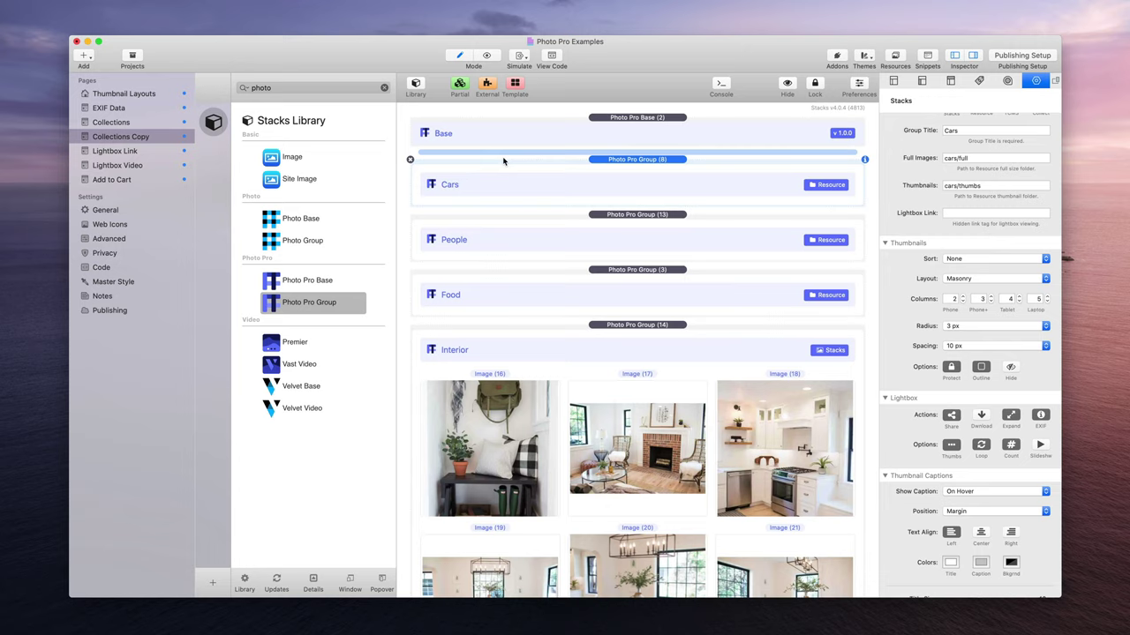
click(414, 84)
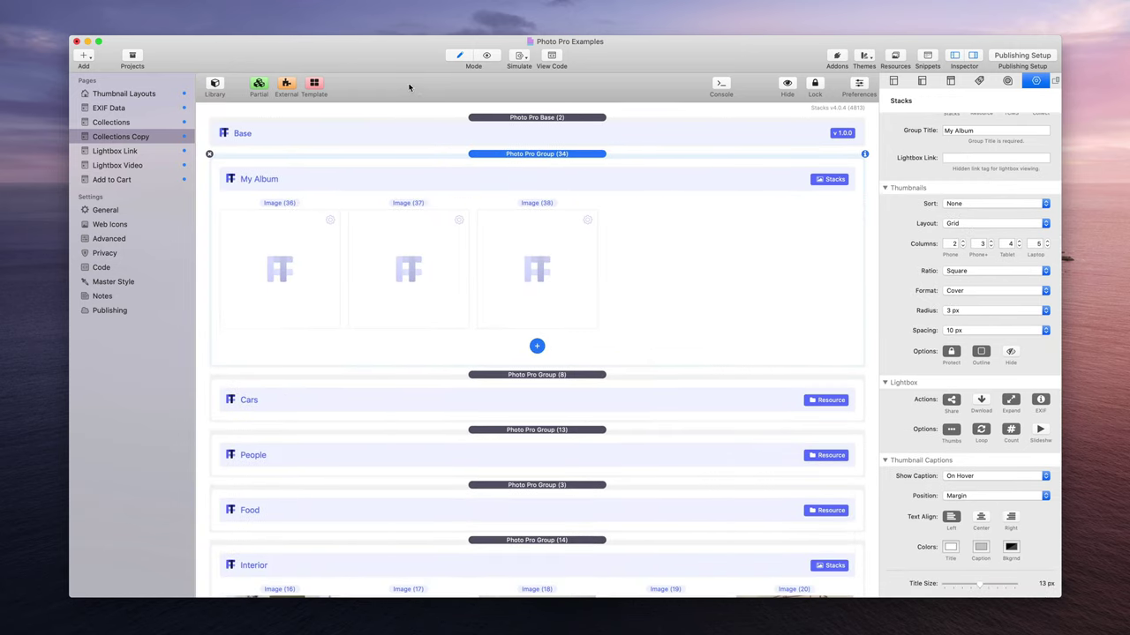
scroll(983, 206, up, 3)
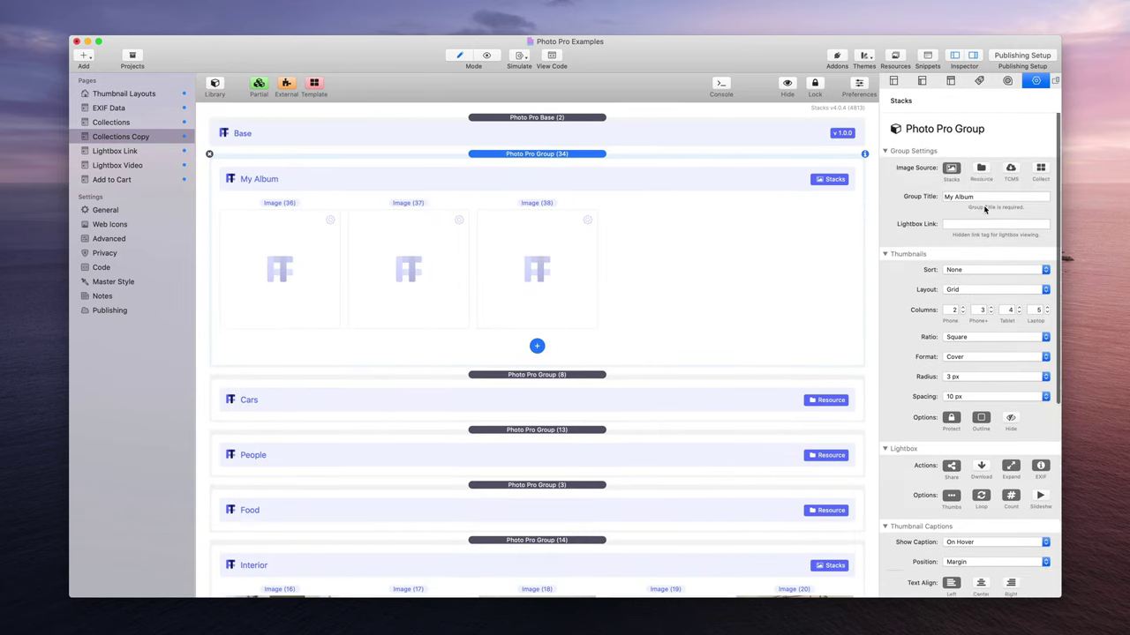
- Set My Album's Image Source to Collect in the Group Settings
click(1040, 169)
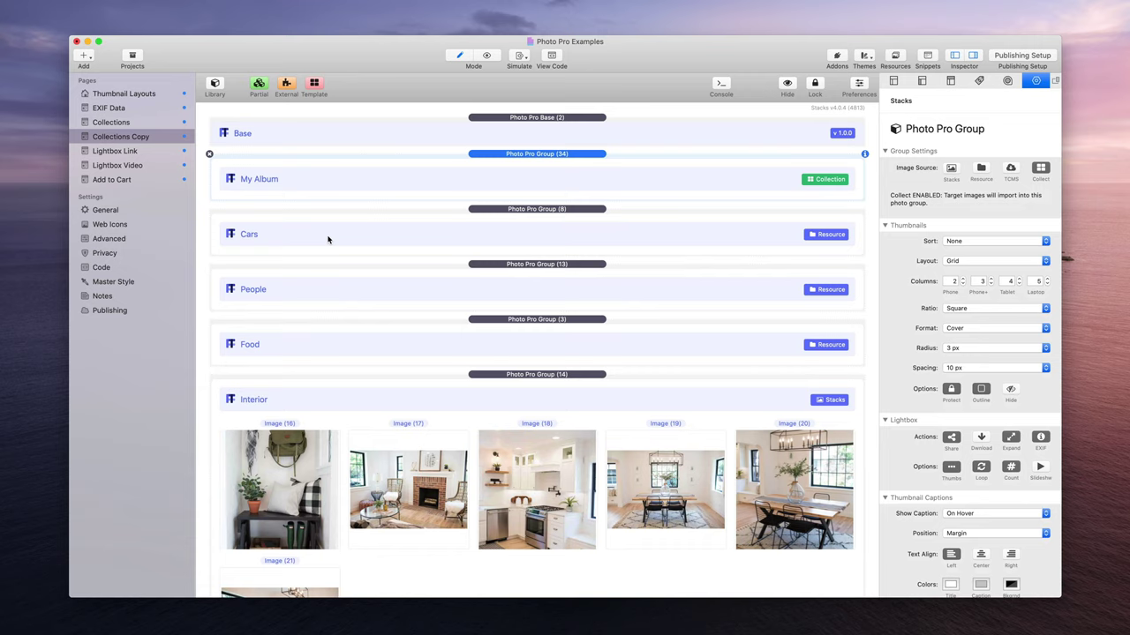
click(327, 239)
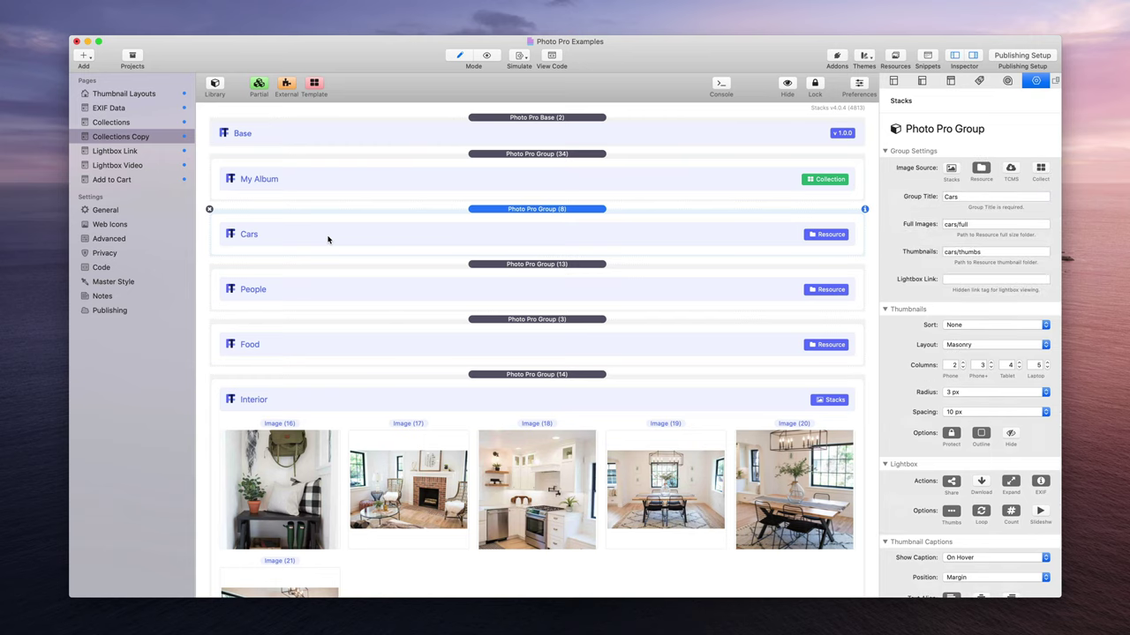
- Turn on Hide for the Cars group and tick 'Hide this image from lightbox' for its Machines cover
click(583, 182)
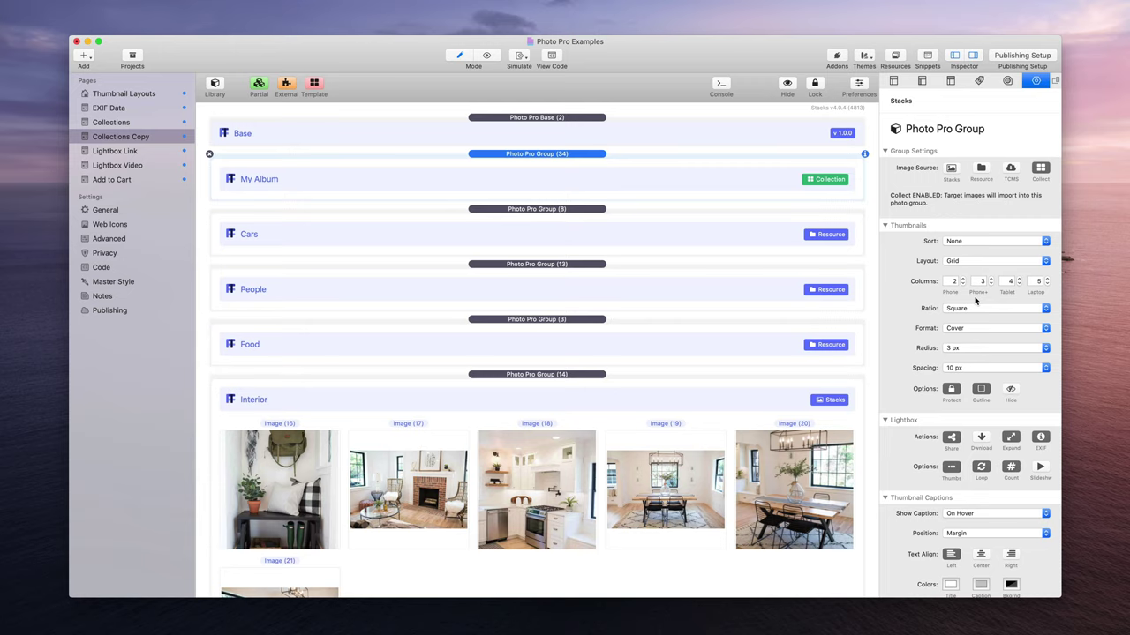
click(659, 240)
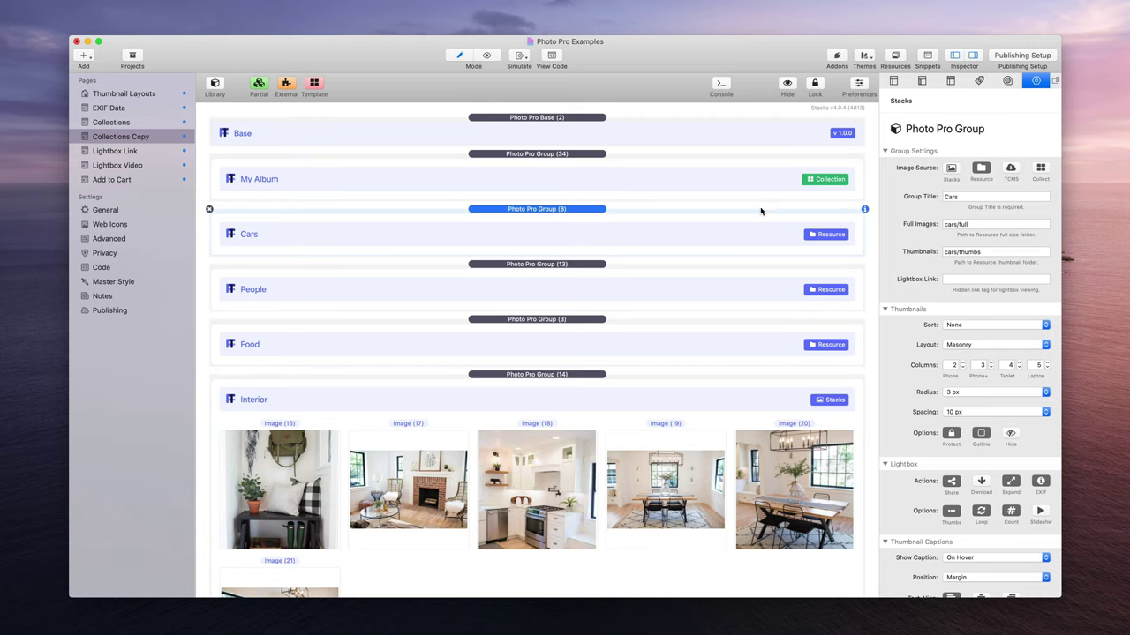
click(1010, 434)
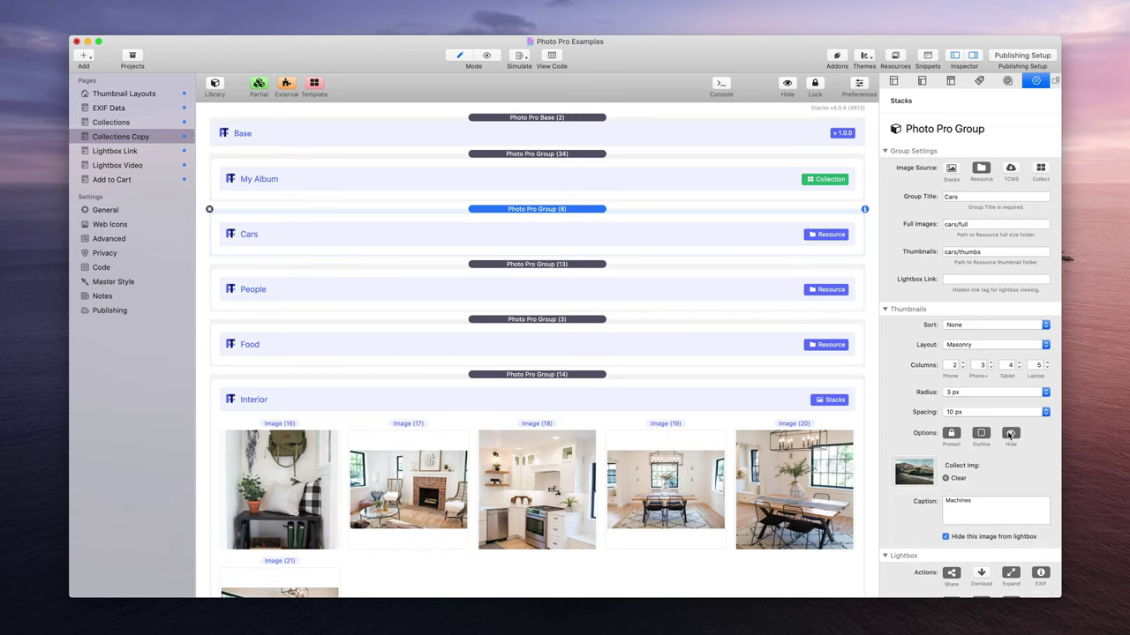
scroll(1009, 434, down, 3)
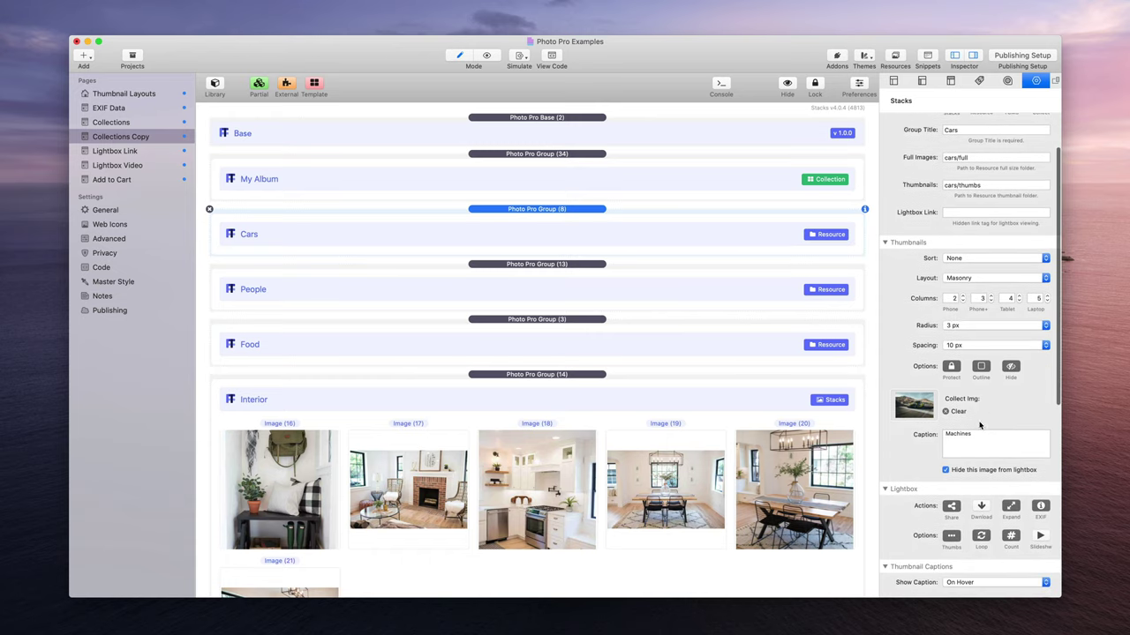
scroll(981, 426, down, 3)
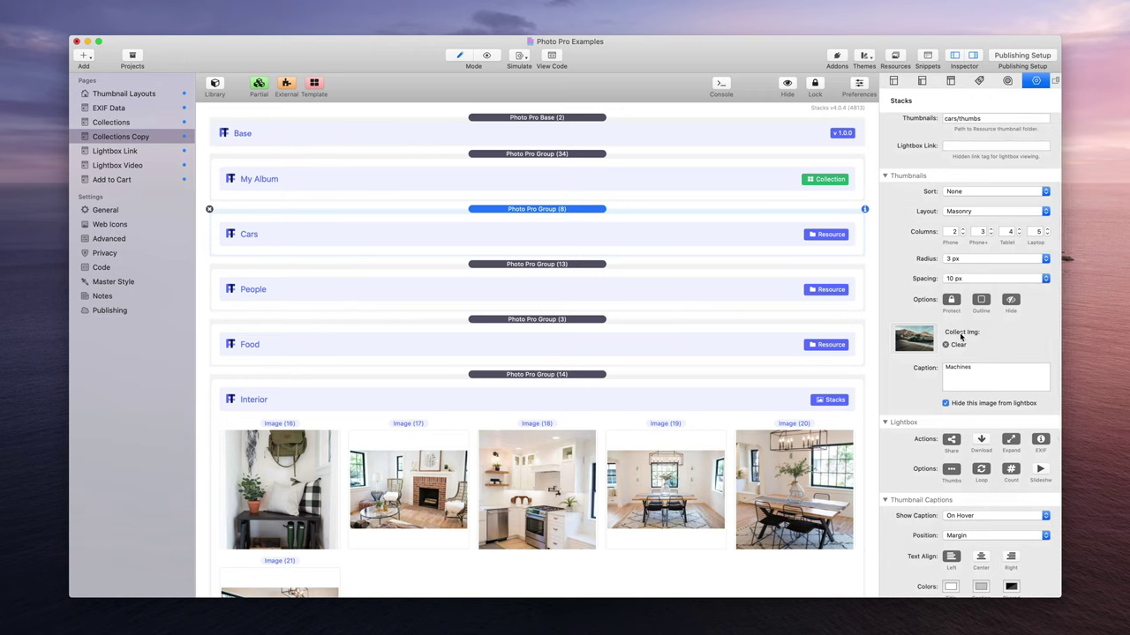
mouse_move(974, 337)
scroll(920, 371, down, 2)
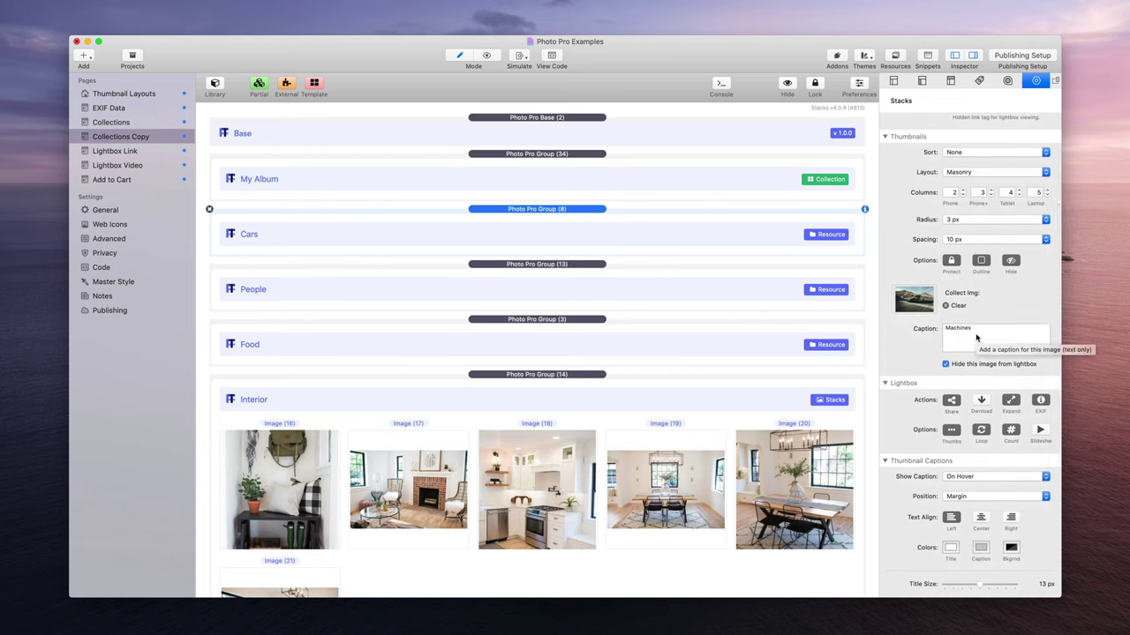
click(945, 363)
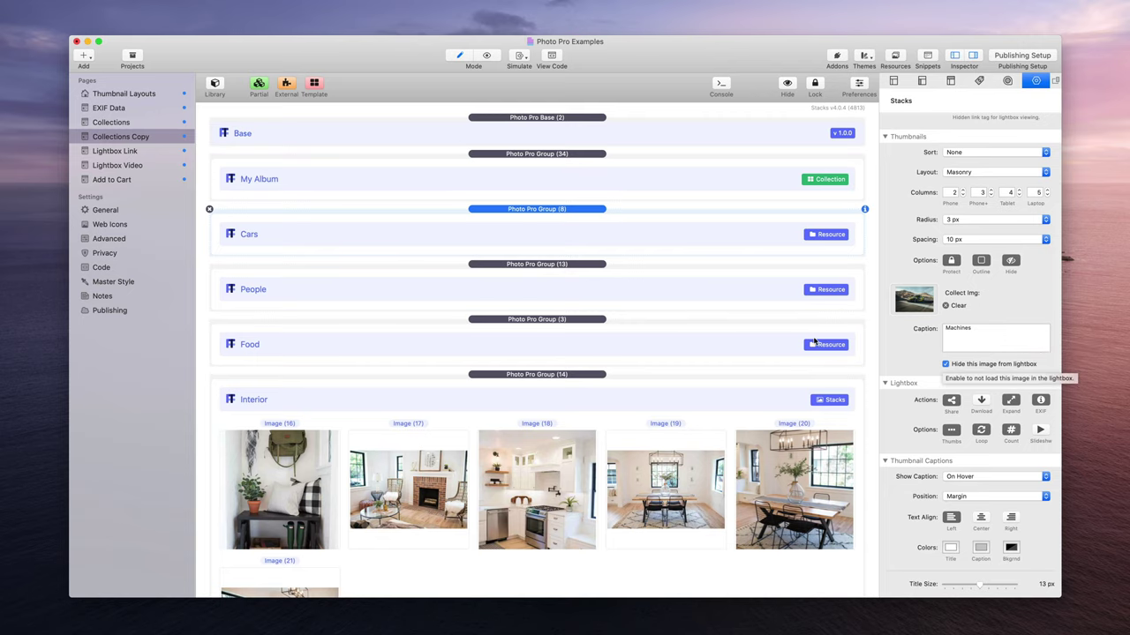
scroll(803, 340, up, 2)
- Preview the page and step through the Machines car gallery in the lightbox
key(super+r)
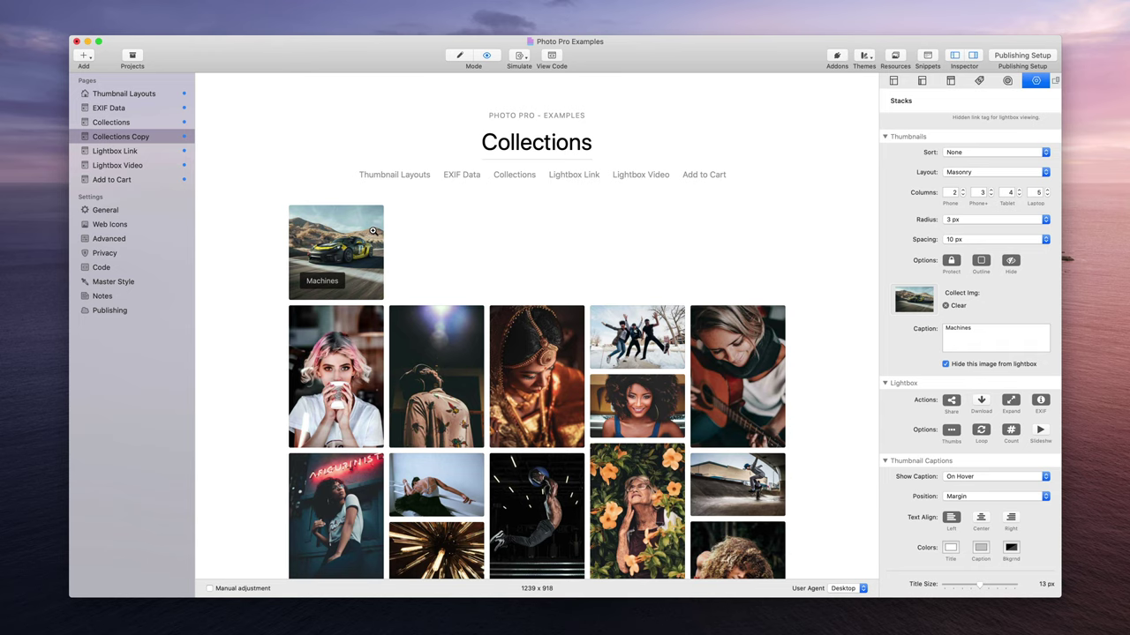
click(372, 231)
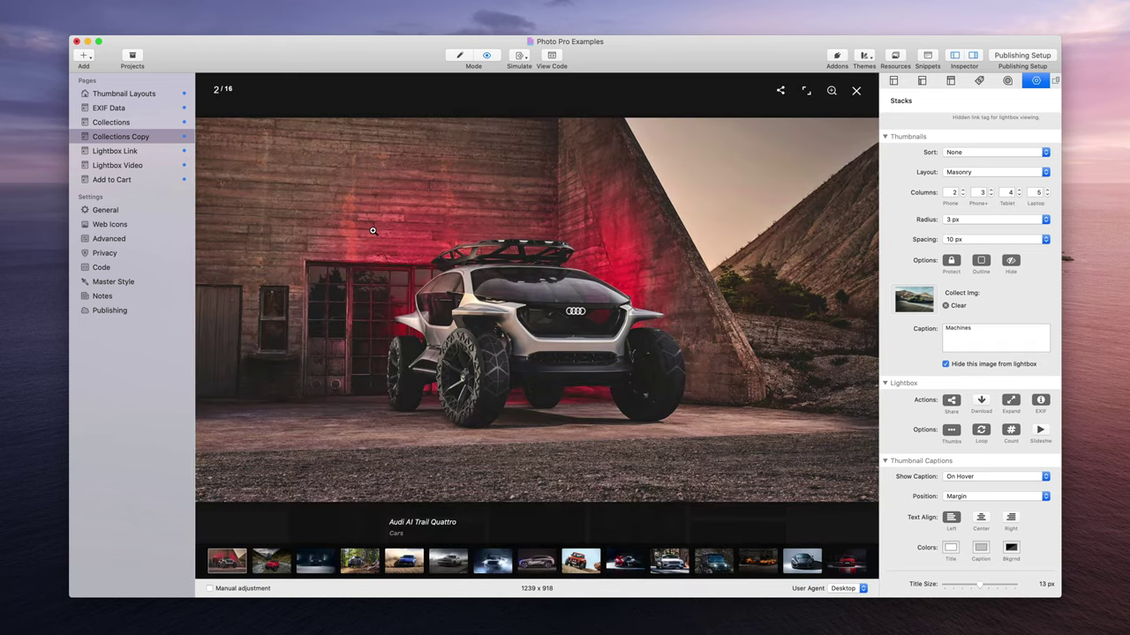
click(838, 307)
click(837, 307)
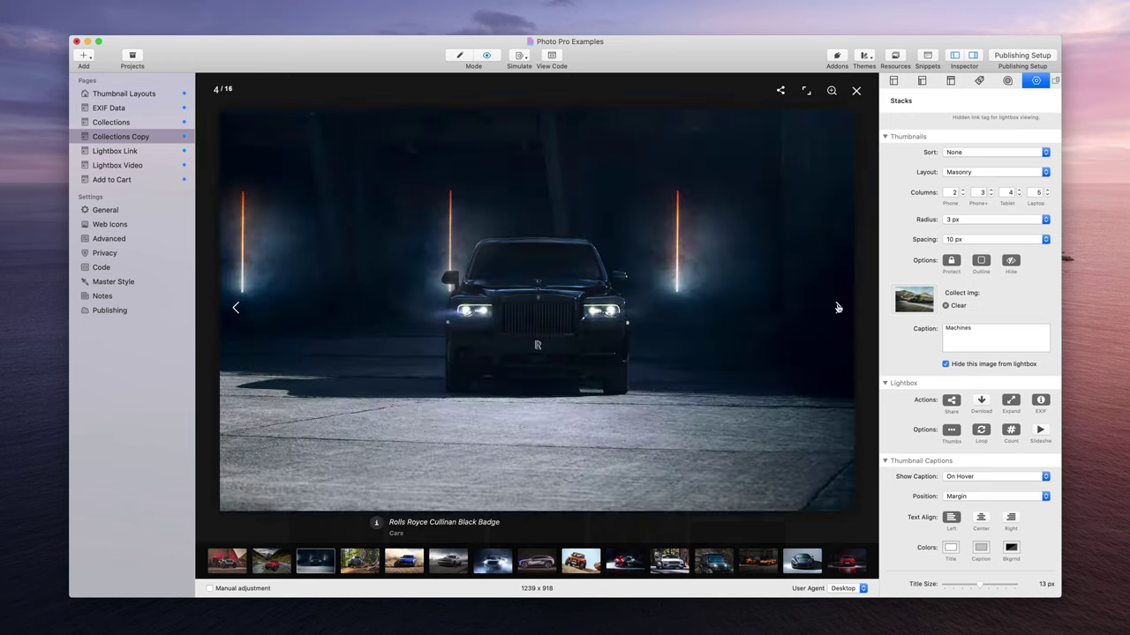
click(837, 307)
click(838, 308)
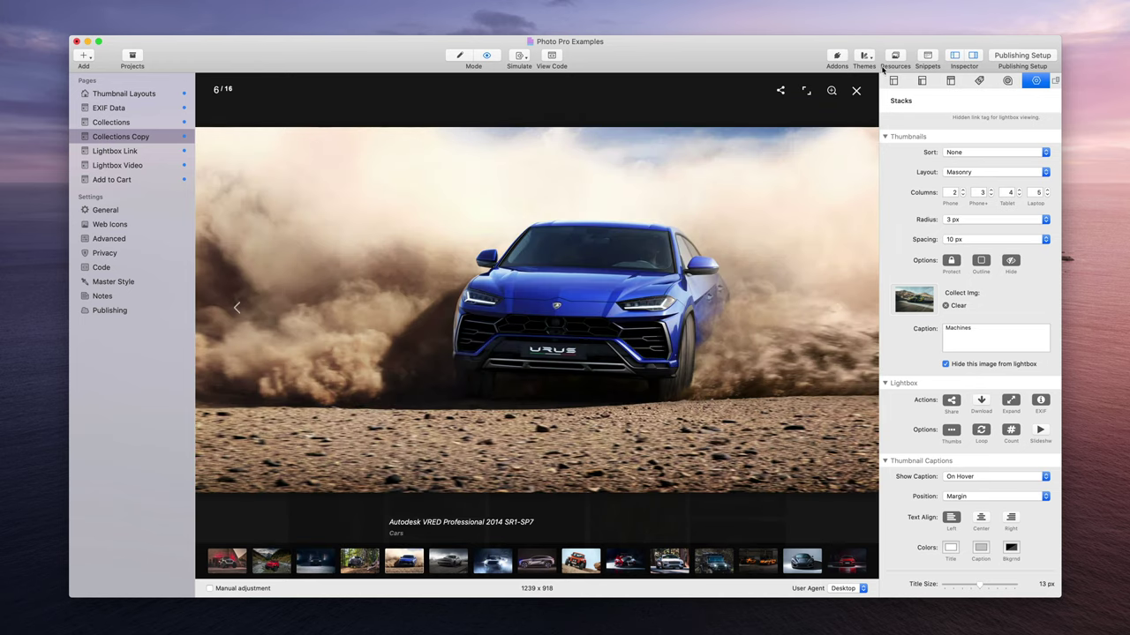
click(856, 91)
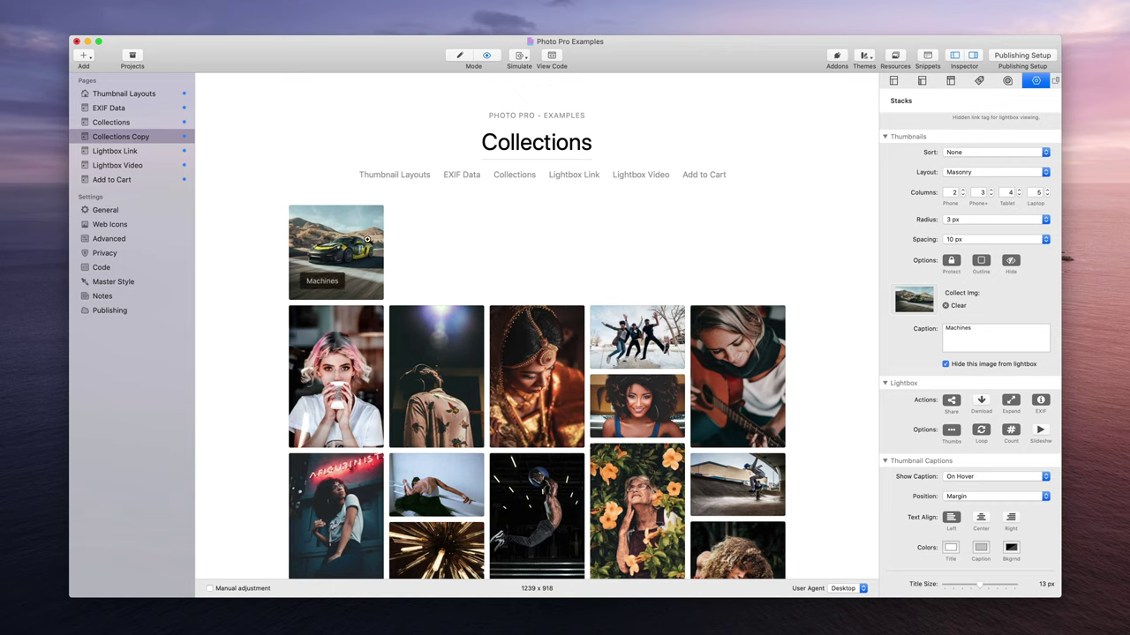
- Test the cover's lightbox setting, ending with 'Hide this image from lightbox' ticked again
click(360, 238)
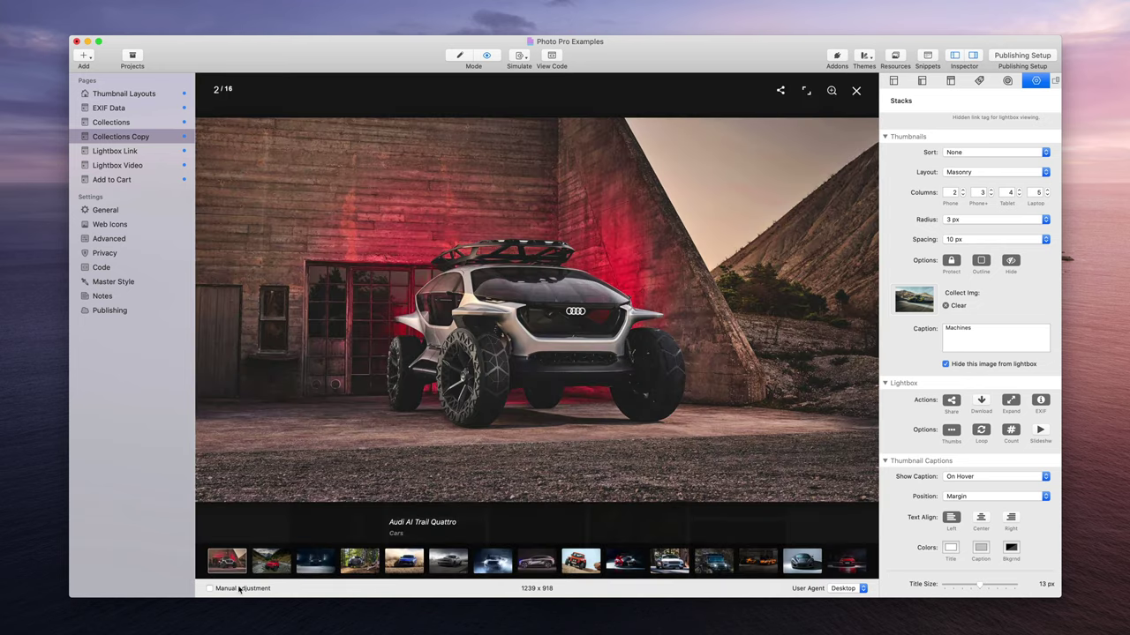
click(856, 92)
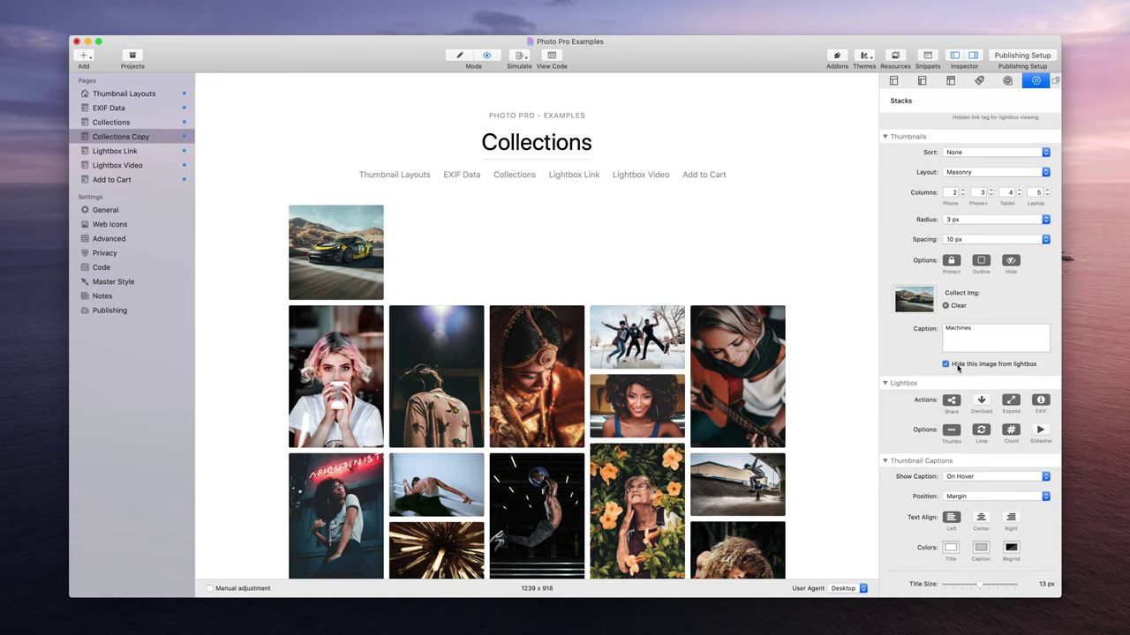
click(956, 368)
click(370, 234)
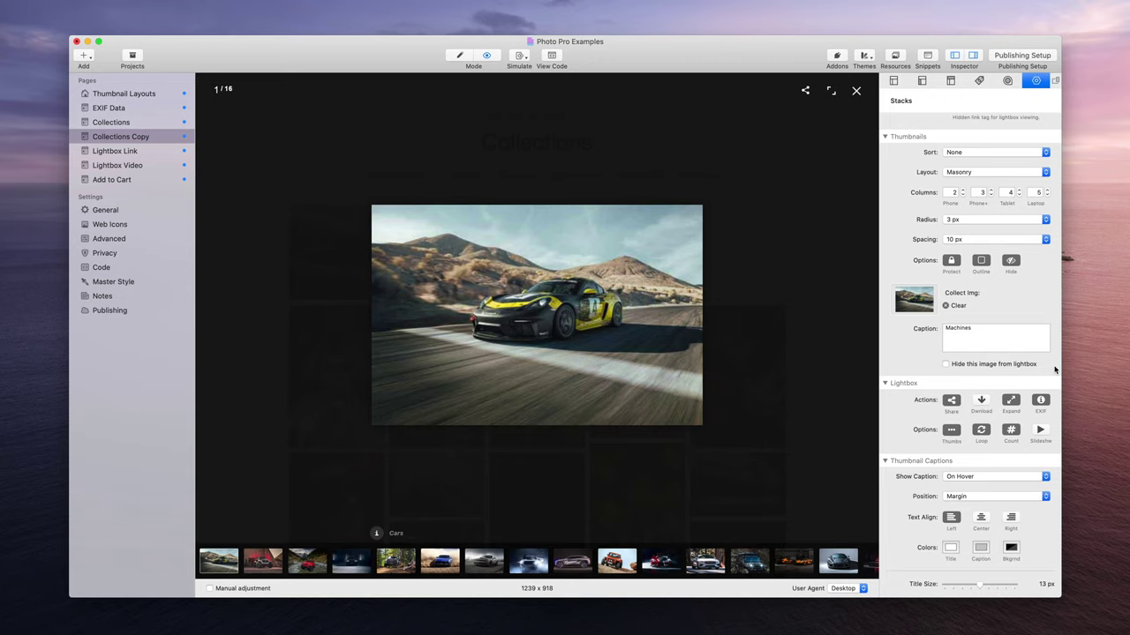
click(856, 90)
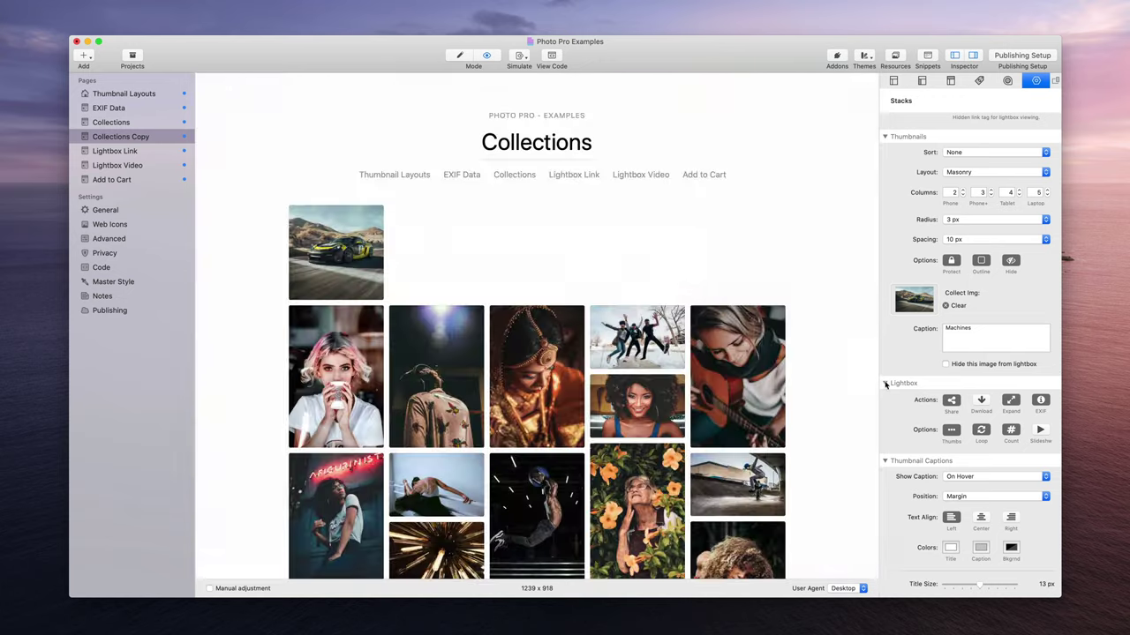
click(962, 364)
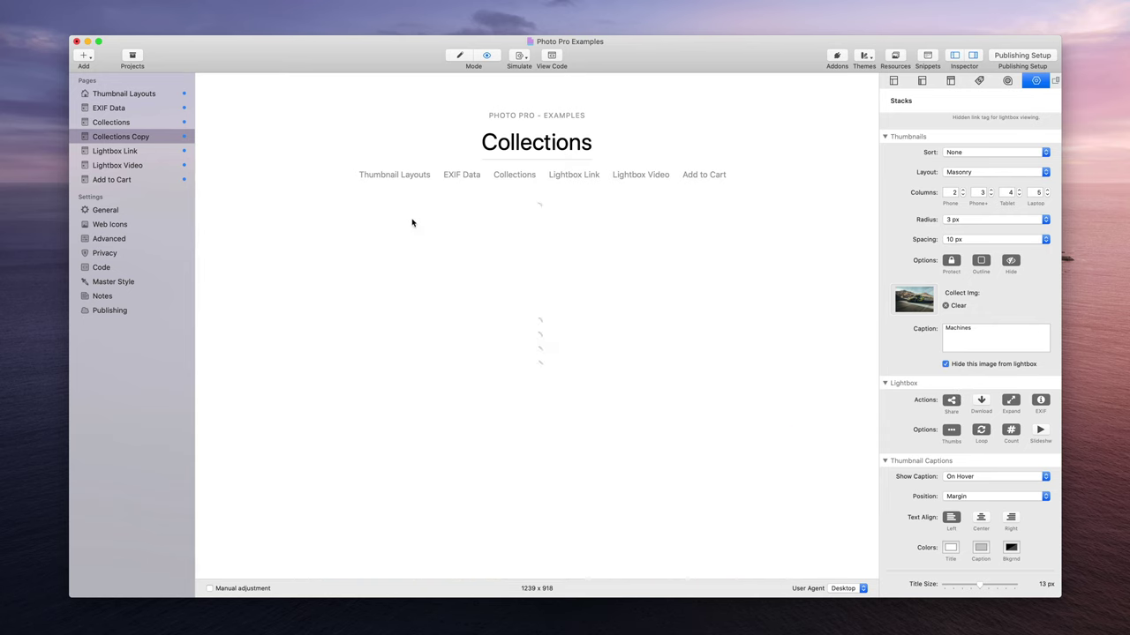
- In Edit mode, turn on Hide for the People and Food groups, giving People a portrait cover
key(super+e)
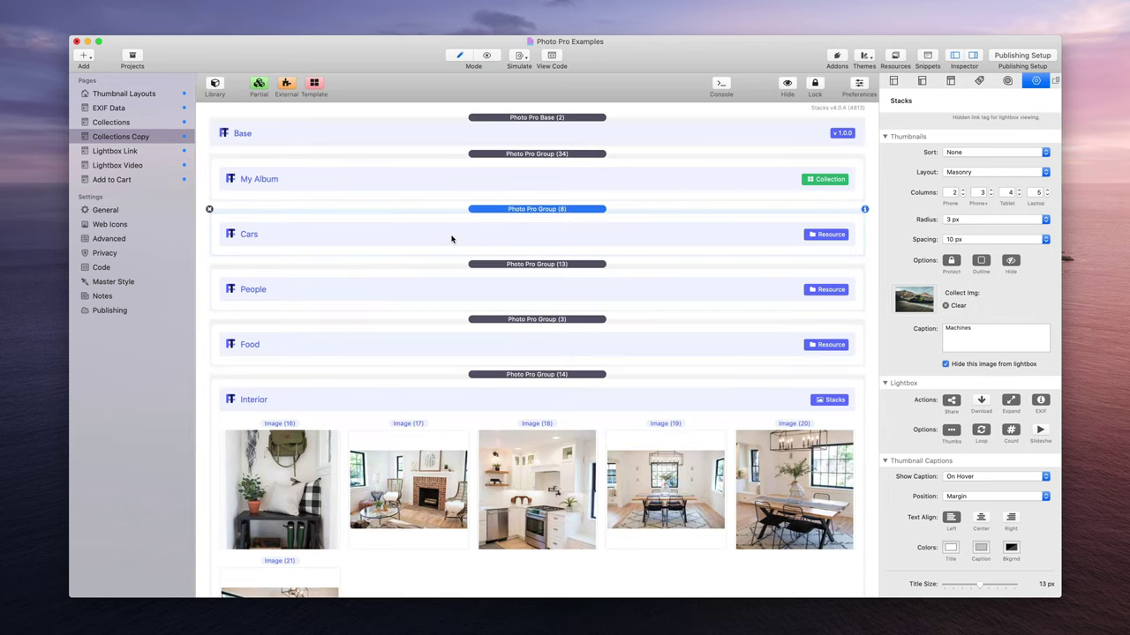
click(440, 269)
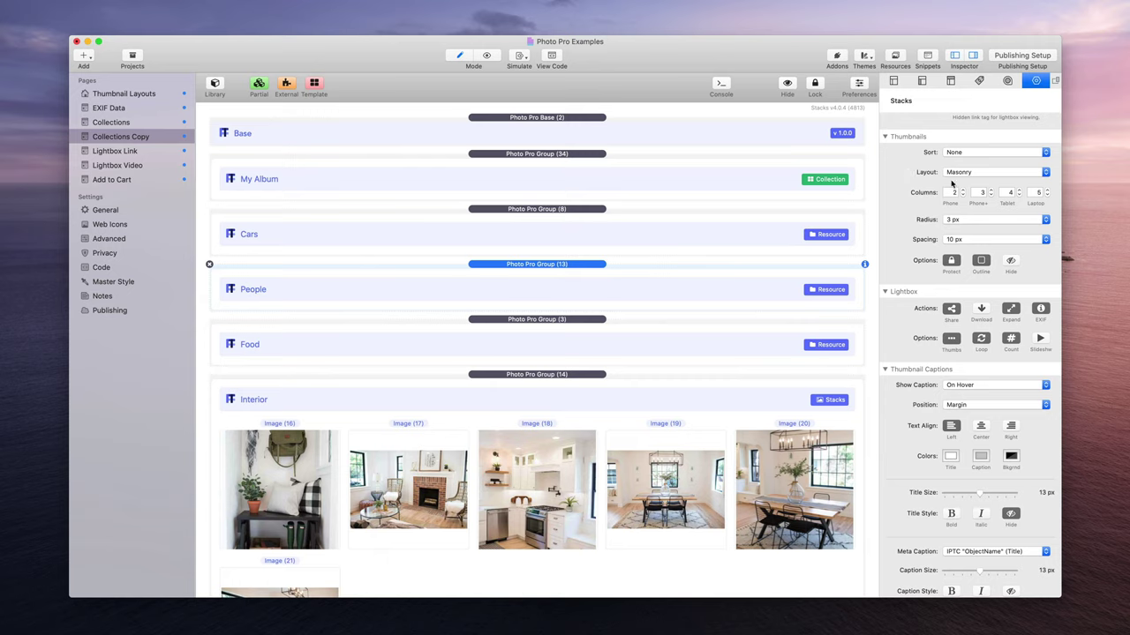
click(1010, 261)
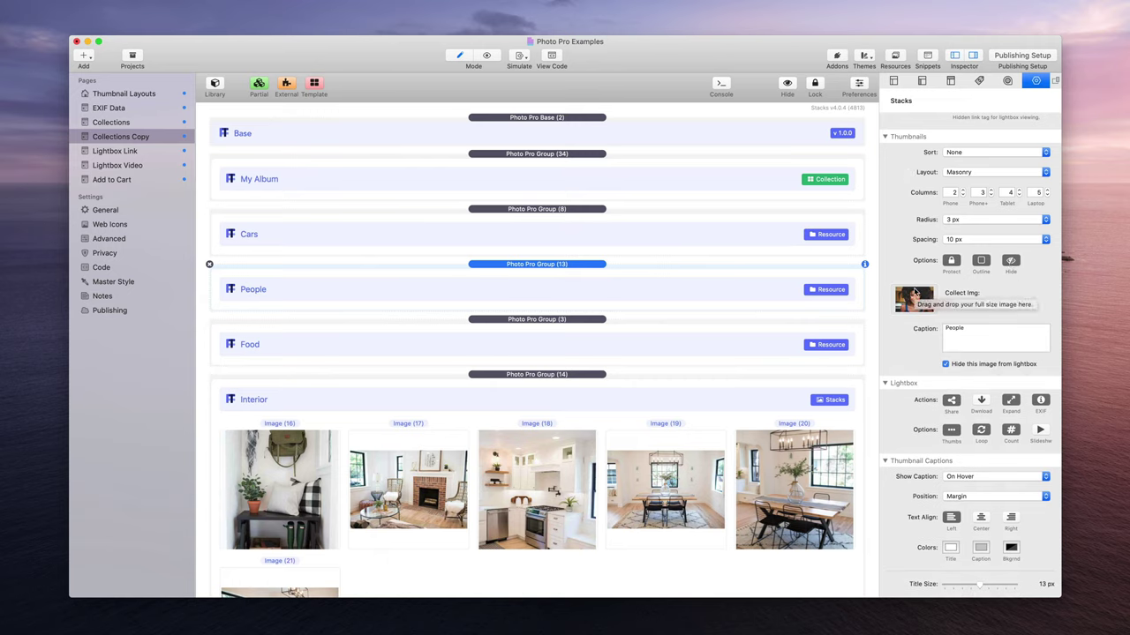
click(902, 301)
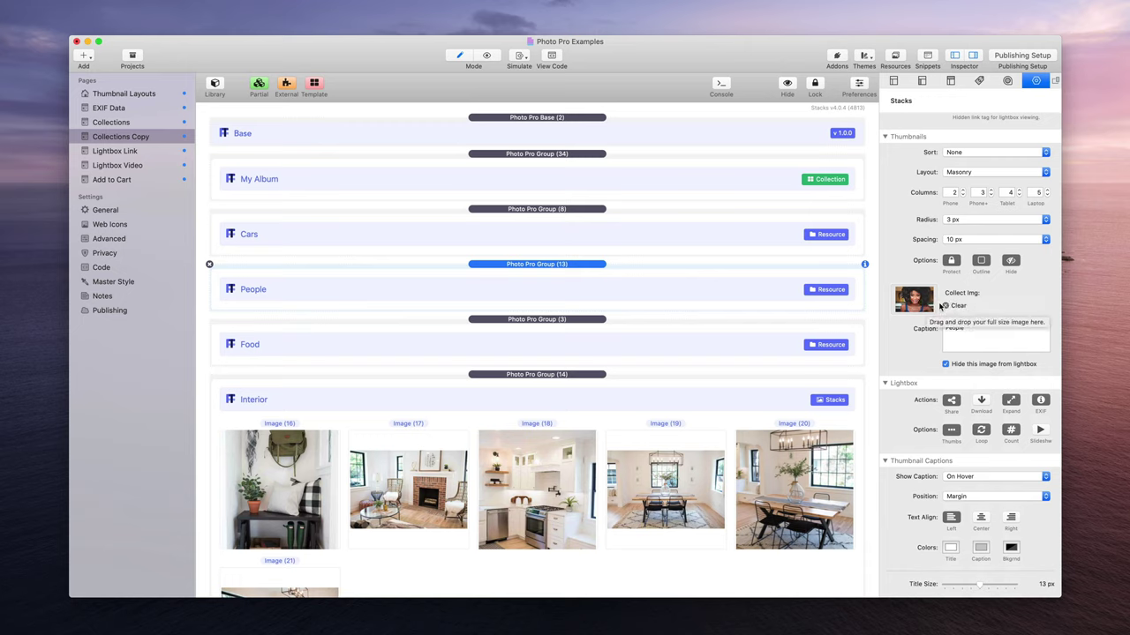
click(648, 344)
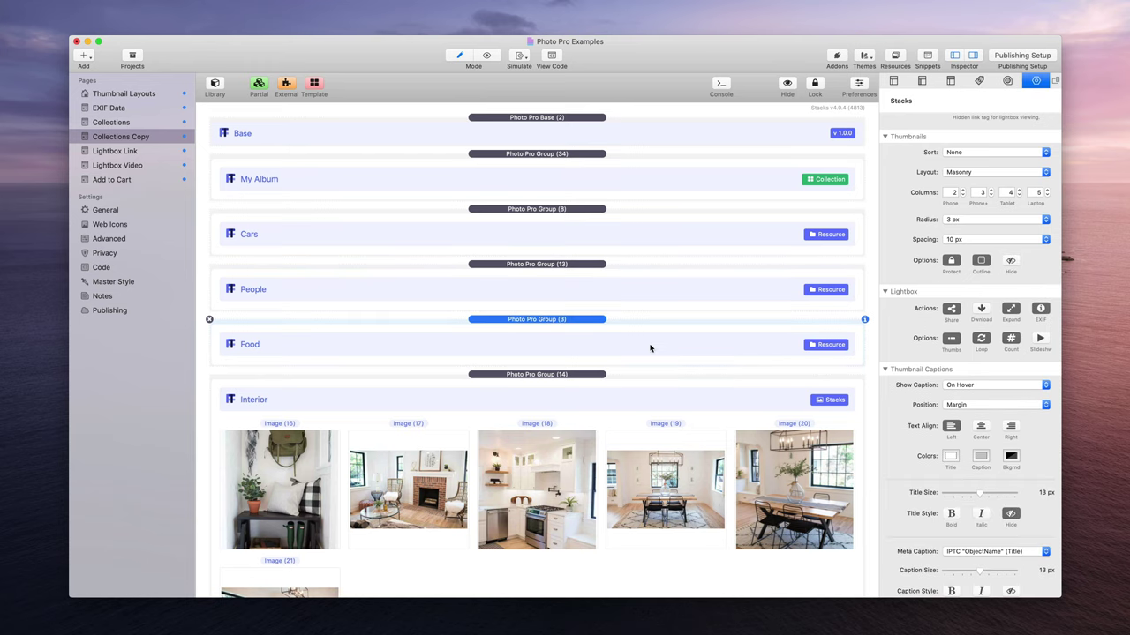
click(1011, 262)
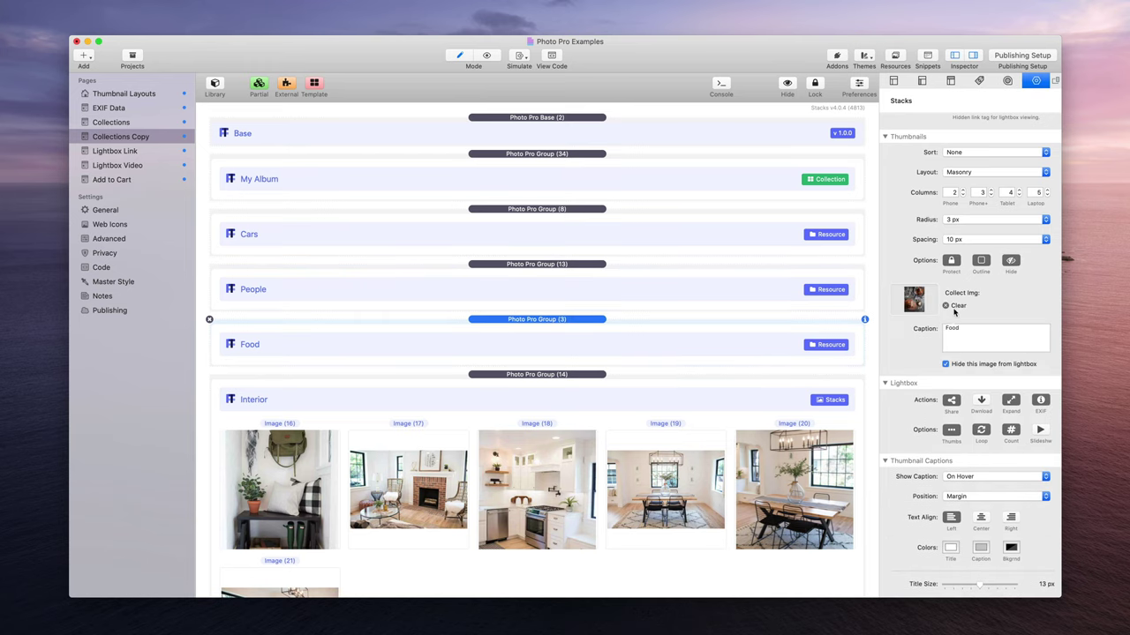
click(680, 402)
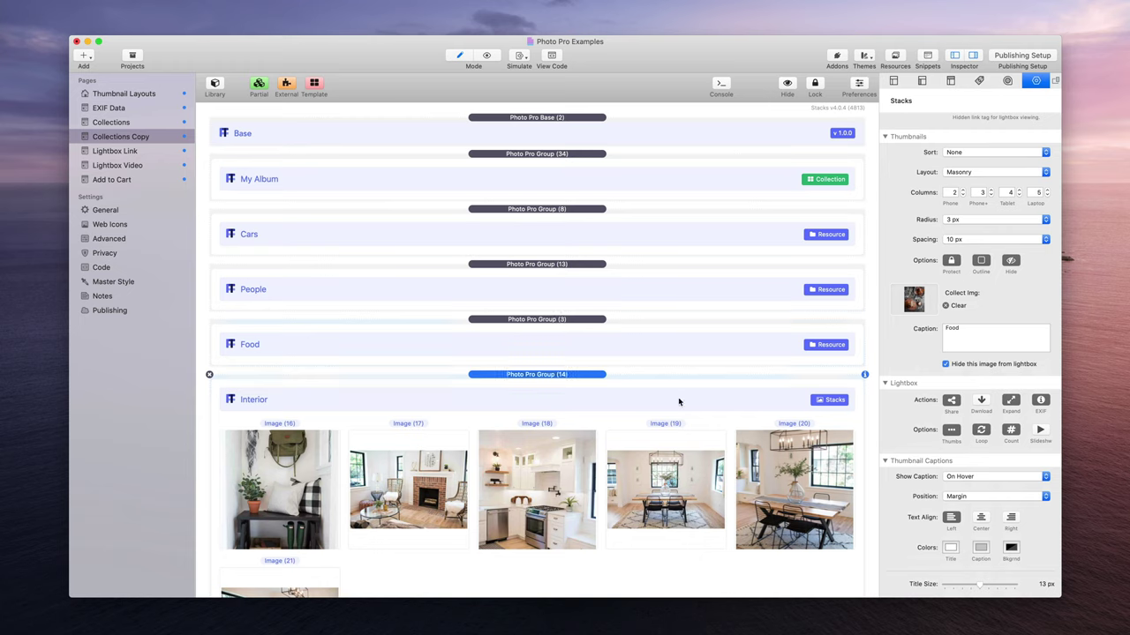
- Toggle the Interior group's Hide option several times, leaving its thumbnails shown
click(1011, 247)
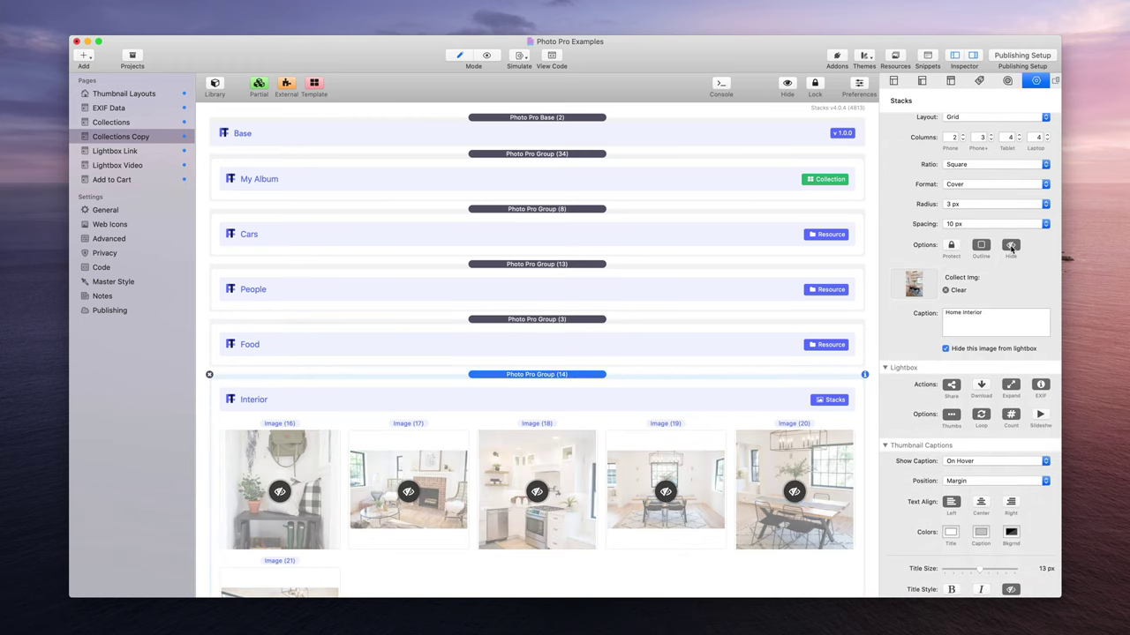
scroll(764, 309, down, 5)
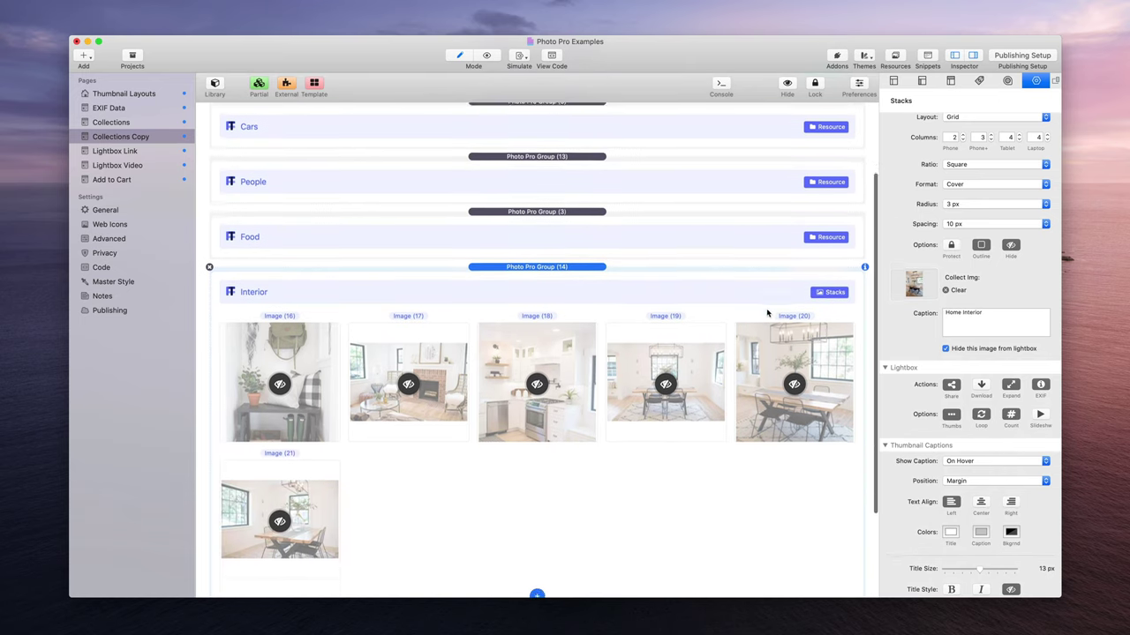
scroll(765, 310, down, 1)
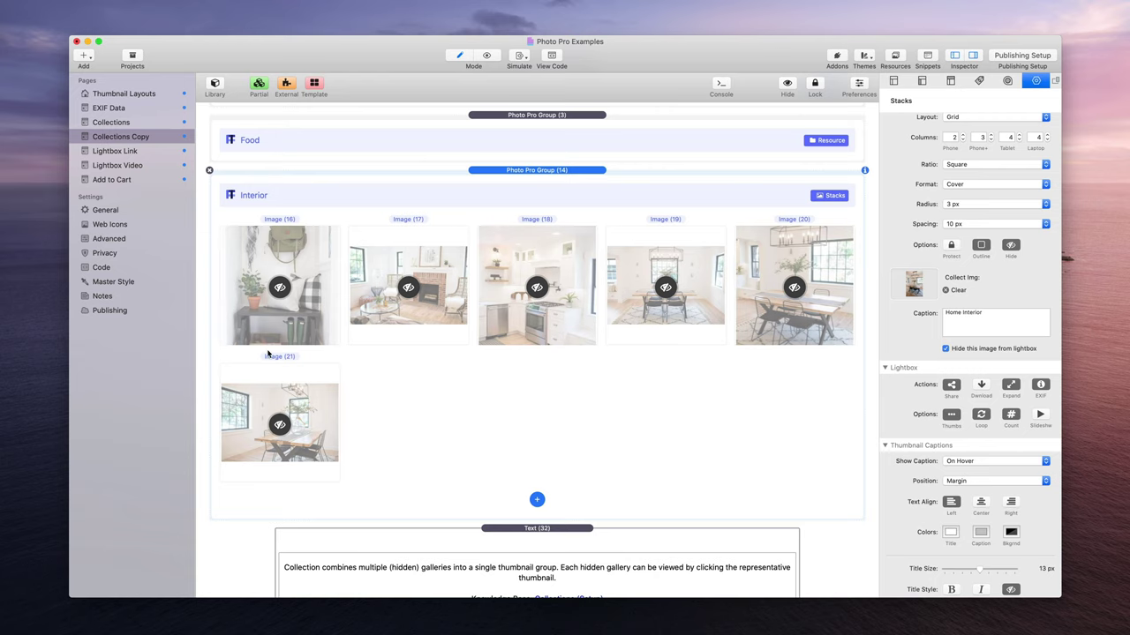
click(1012, 245)
click(1012, 245)
click(1011, 245)
click(1011, 245)
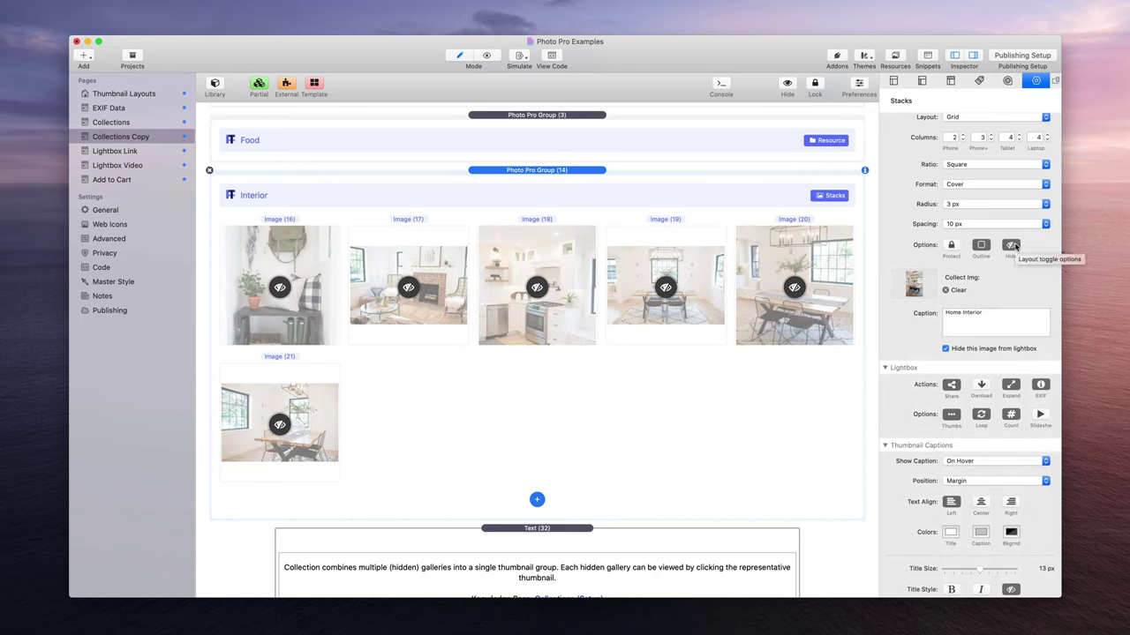
click(1011, 246)
- Try hiding Images 18–20 individually, then hide every Interior thumbnail from the group settings
click(764, 274)
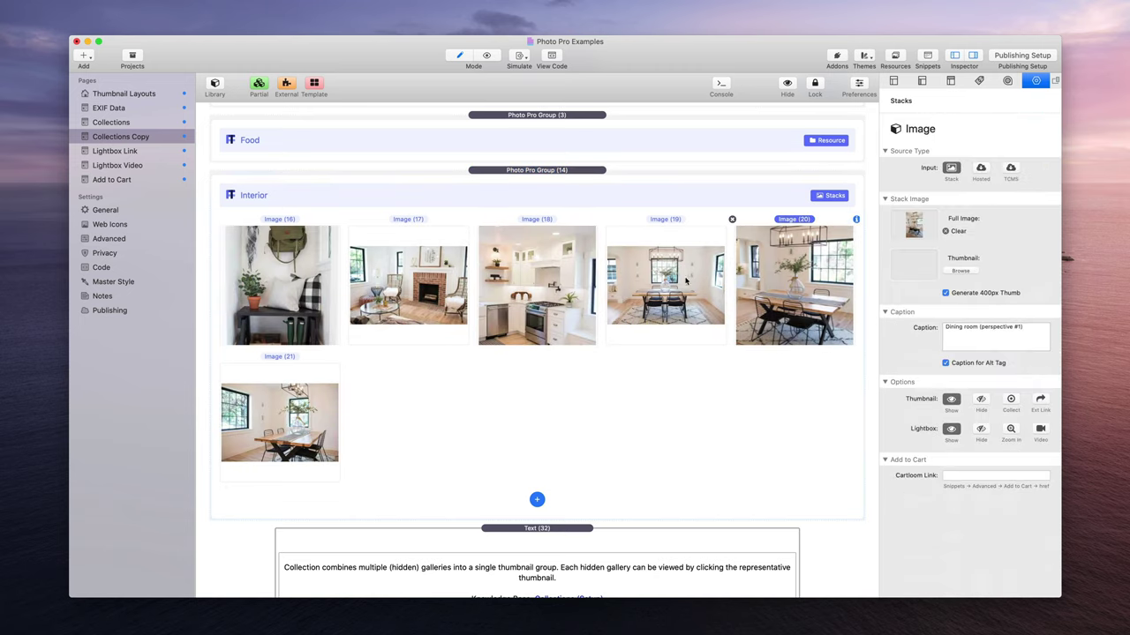
click(981, 402)
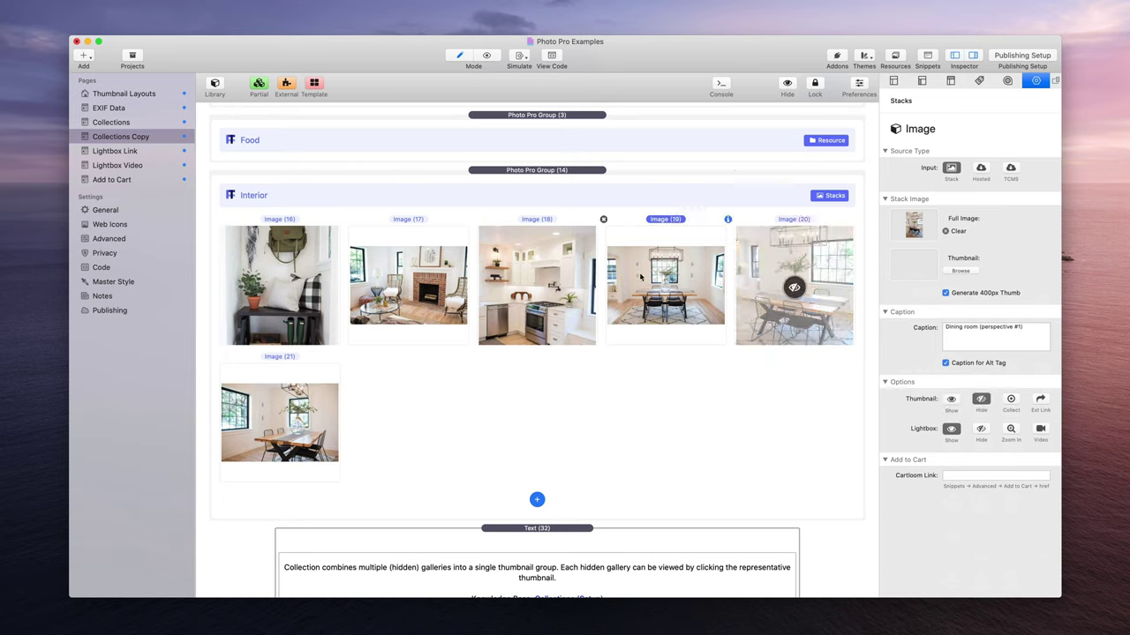
click(980, 402)
click(563, 312)
click(980, 402)
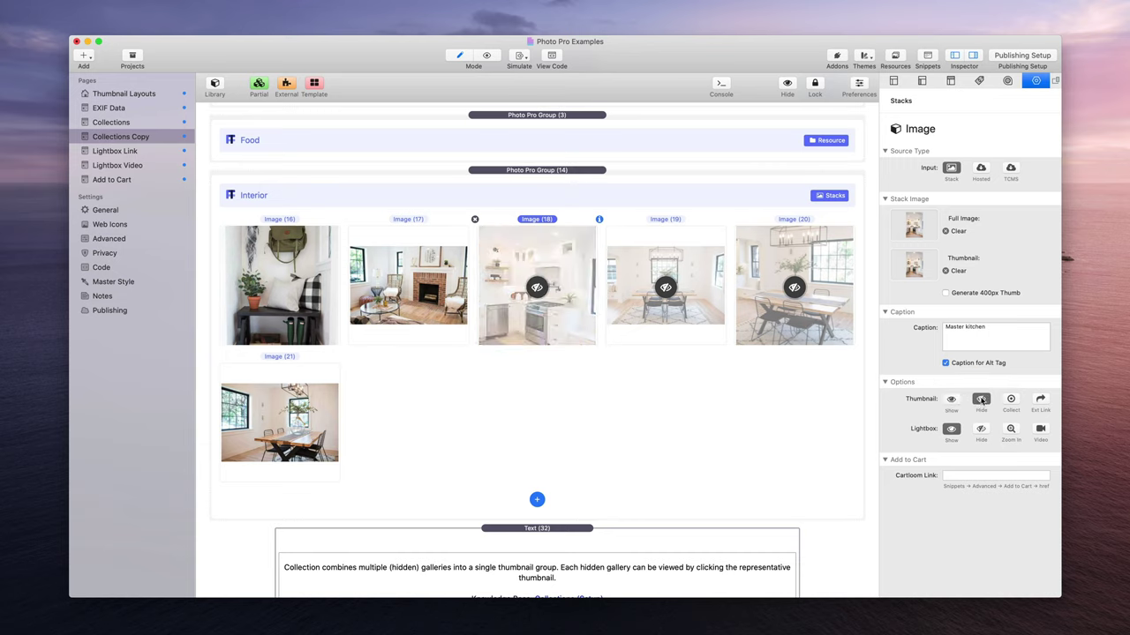
shift+click(680, 265)
shift+click(827, 296)
click(951, 402)
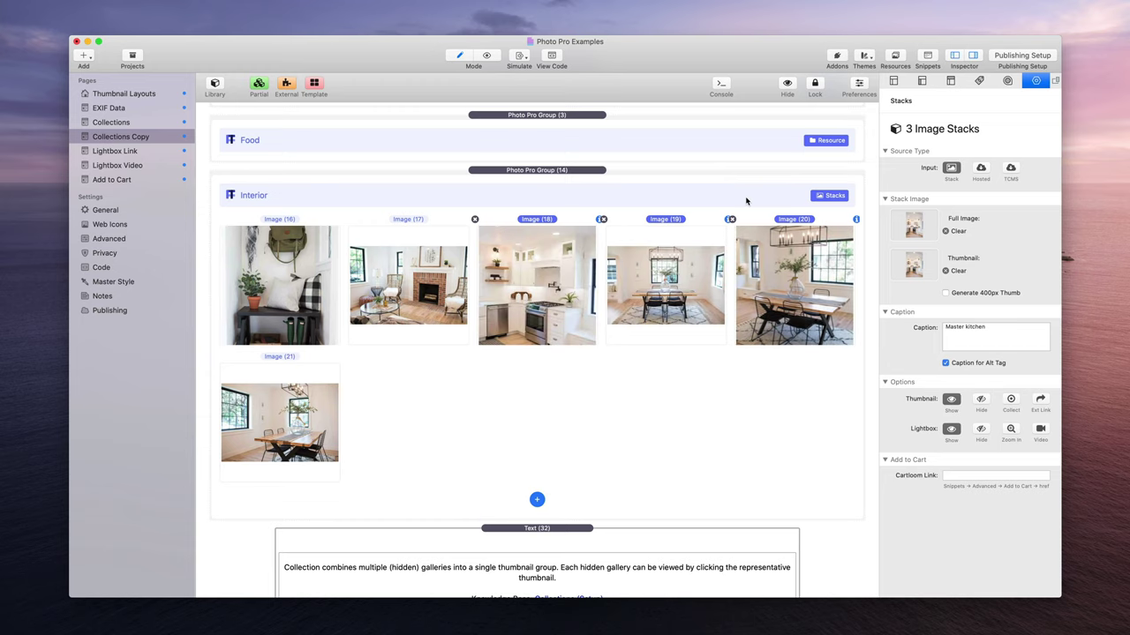
click(746, 201)
click(1010, 417)
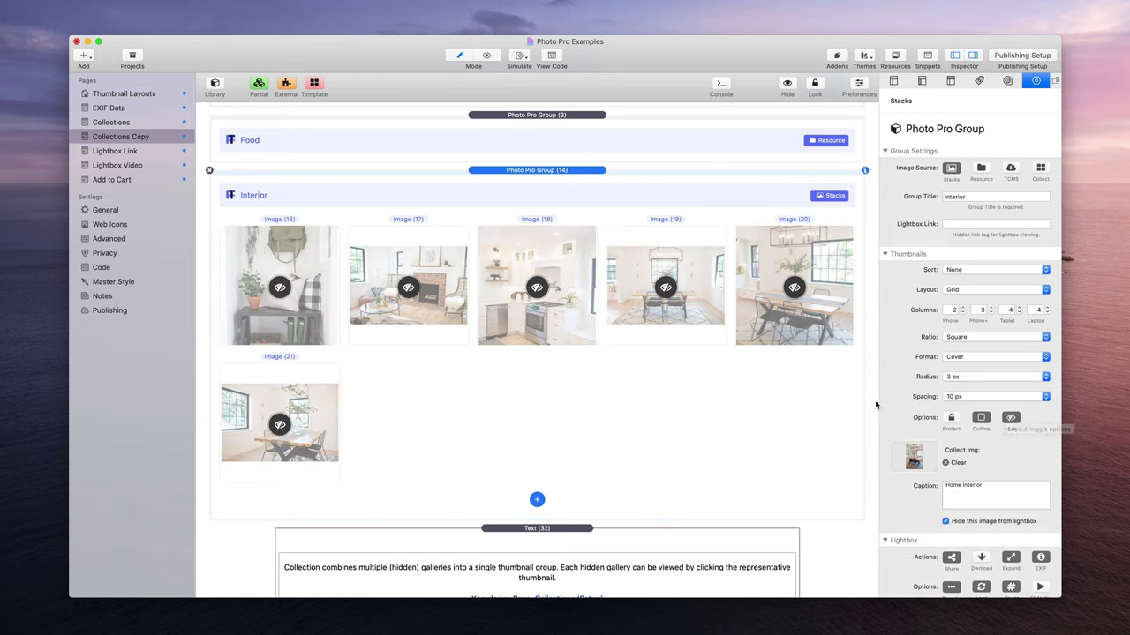
scroll(815, 397, up, 5)
- Preview the page and browse all nine food photos in the lightbox before closing it
key(super+r)
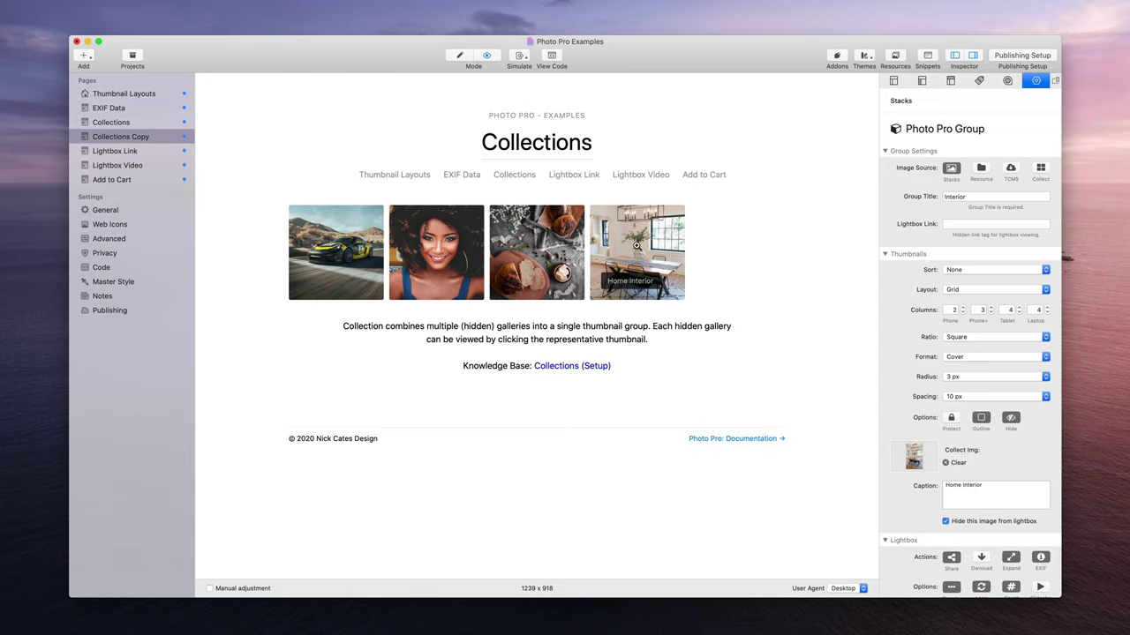
click(564, 244)
click(838, 308)
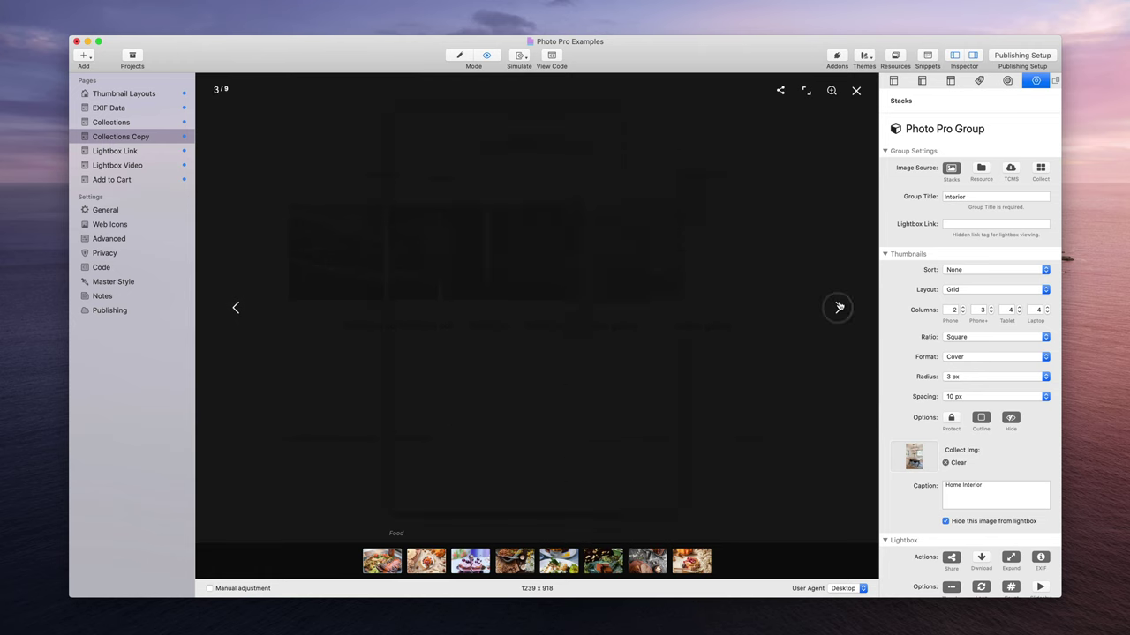
click(838, 308)
click(839, 308)
click(839, 308)
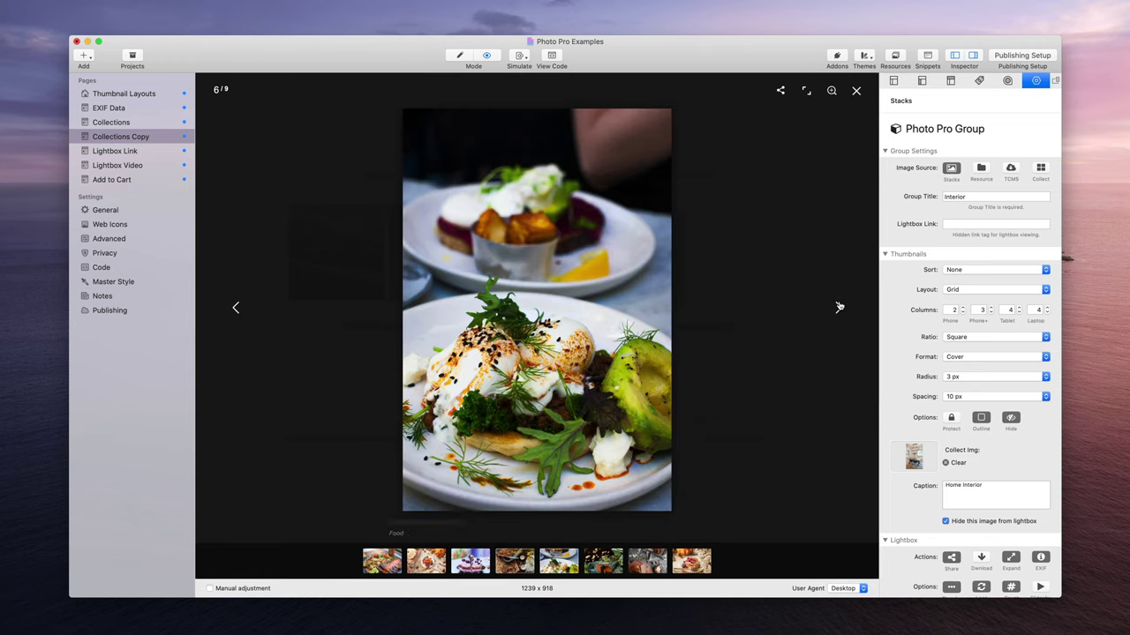
click(838, 308)
click(838, 308)
click(838, 308)
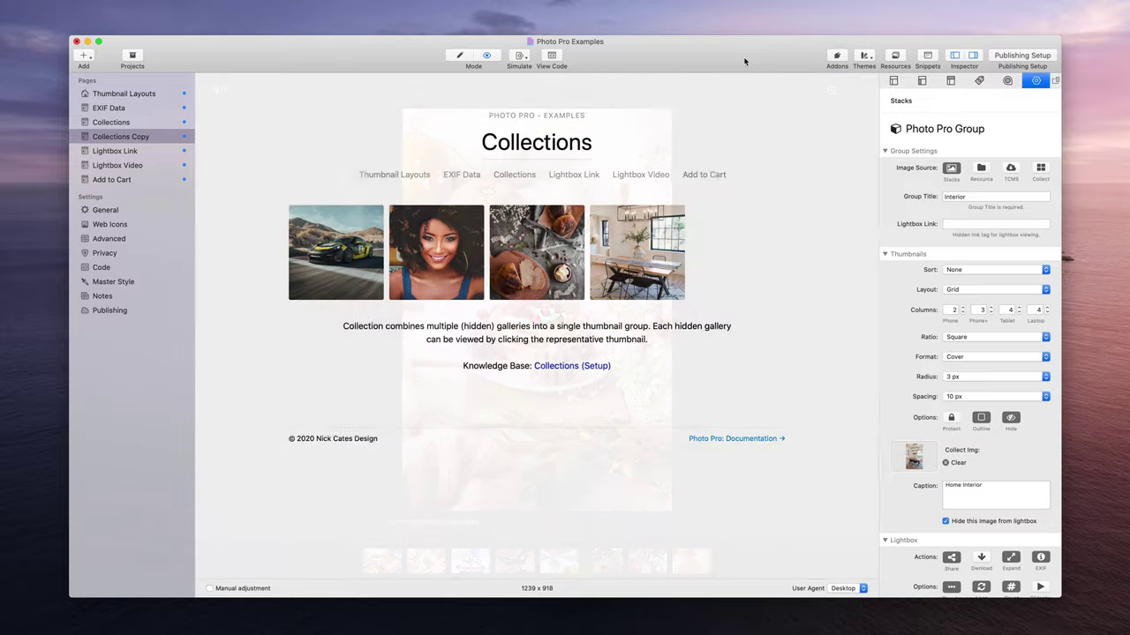
click(856, 90)
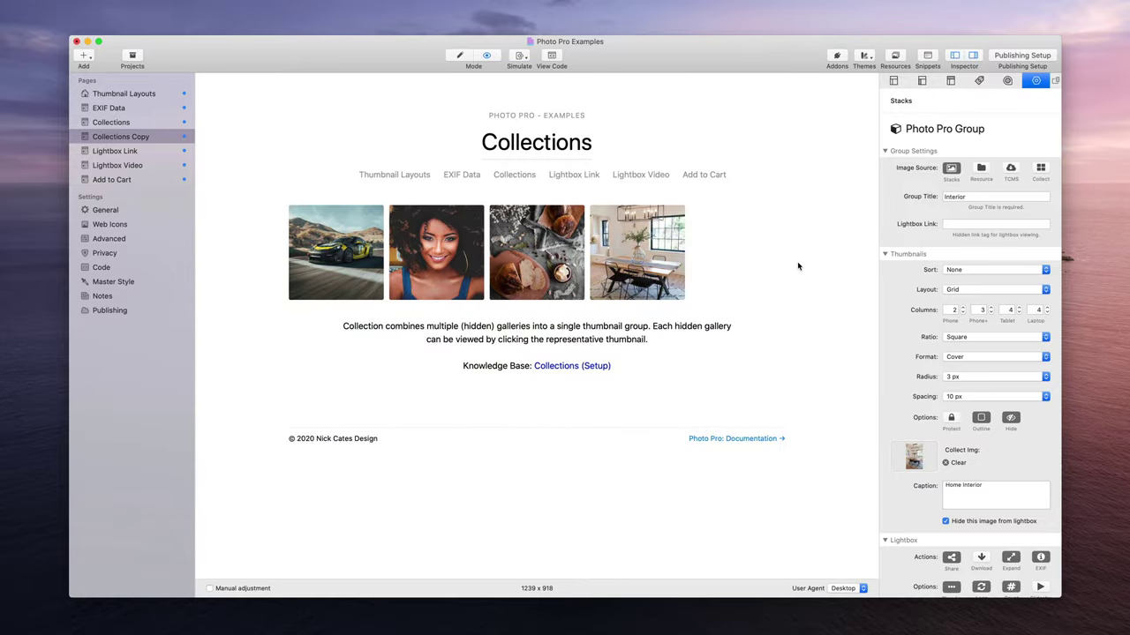